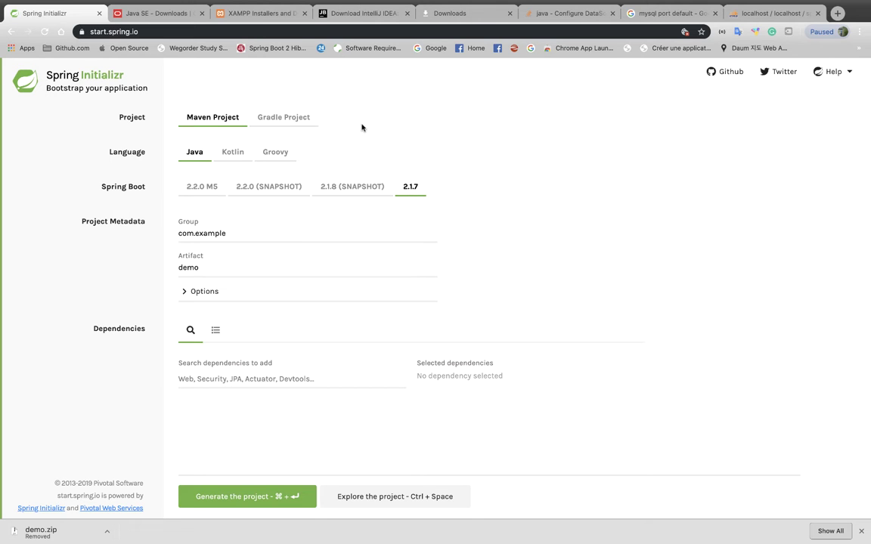
# - Review the available JDK releases on Oracle's Java SE Downloads page
pyautogui.click(167, 14)
pyautogui.scroll(-2, 461, 223)
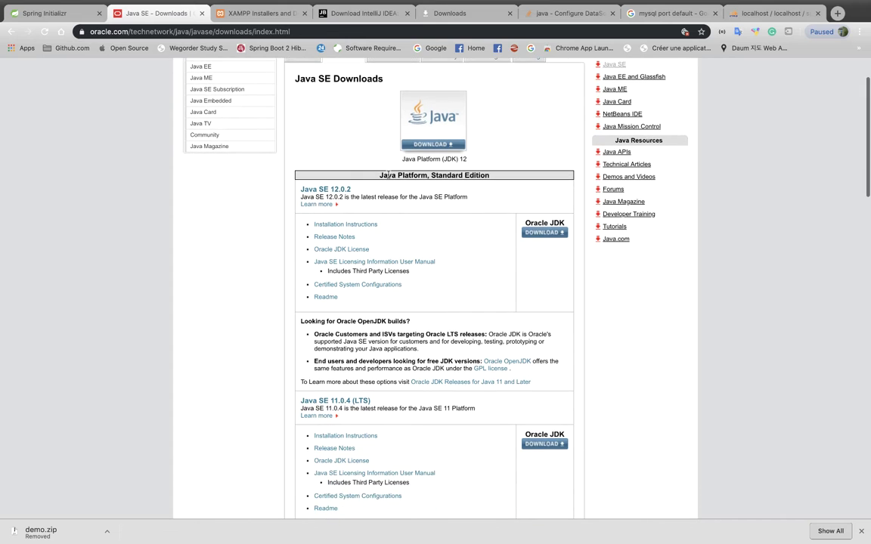
pyautogui.scroll(2, 388, 174)
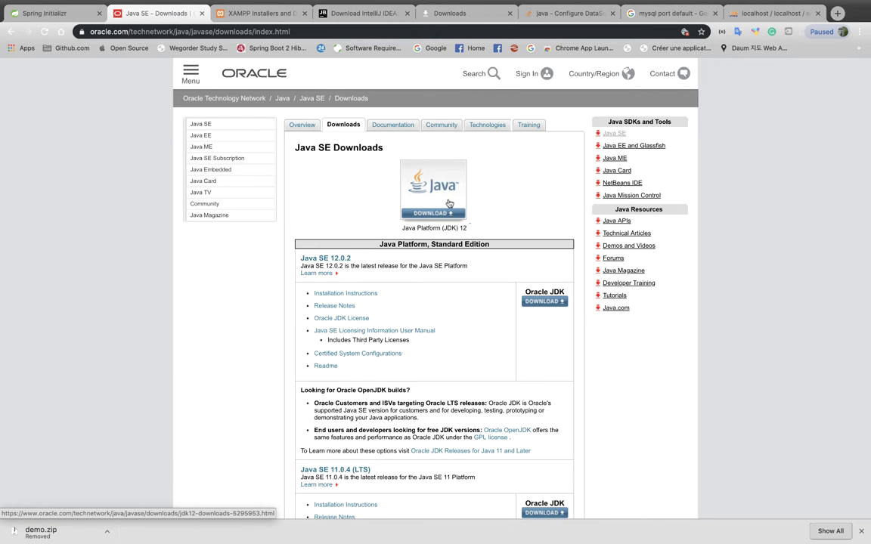
# - Review the macOS editions on the IntelliJ IDEA download page, highlighting the Community edition's description
pyautogui.click(358, 15)
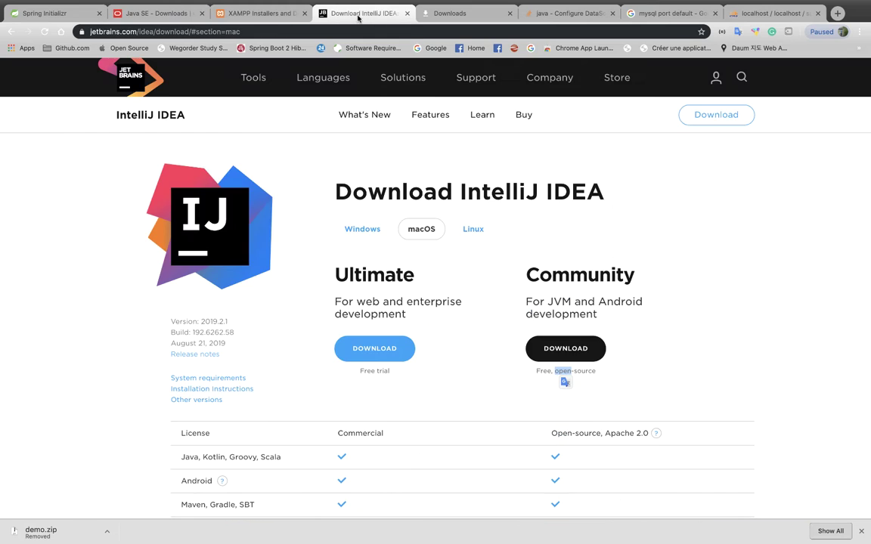
pyautogui.scroll(-2, 570, 277)
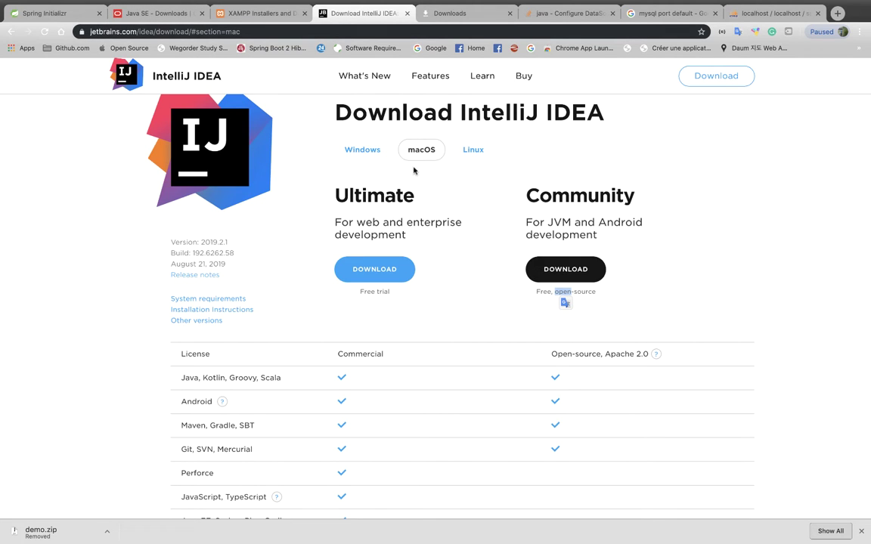
pyautogui.moveTo(526, 195); pyautogui.dragTo(601, 236)
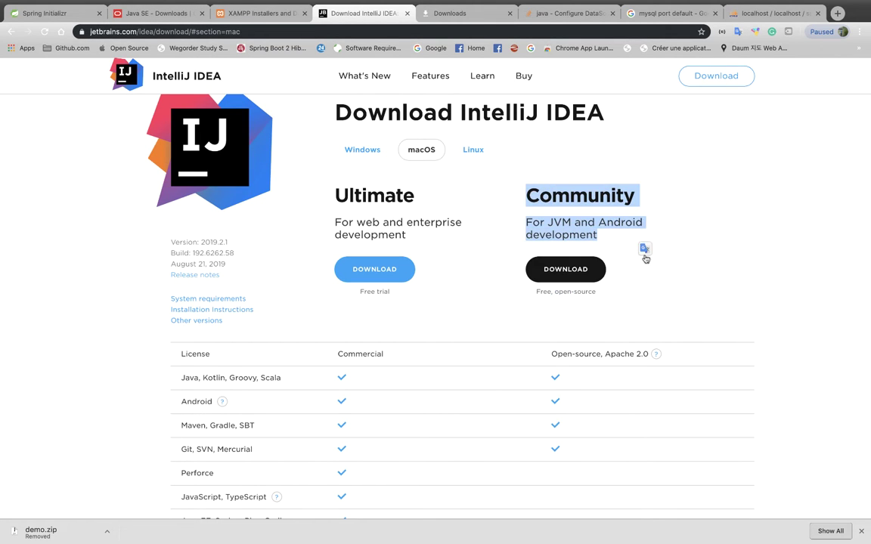
pyautogui.click(643, 249)
pyautogui.click(711, 198)
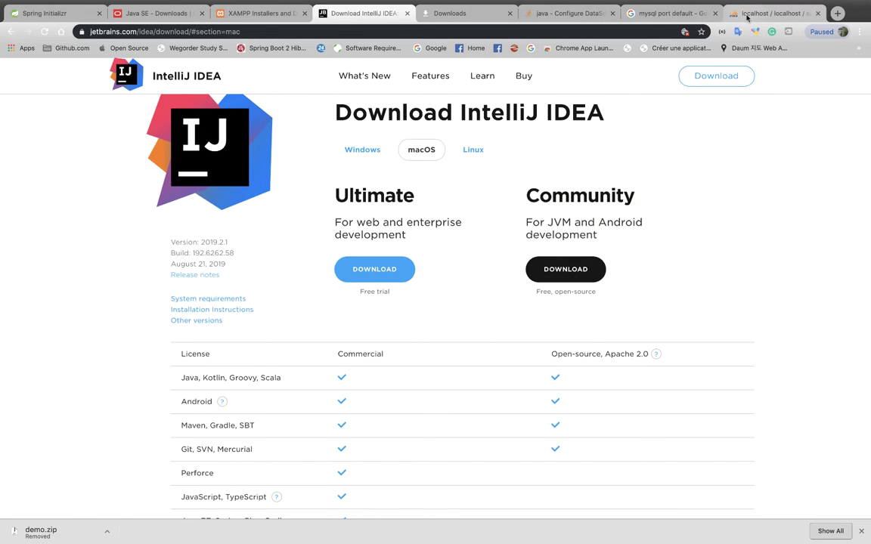
# - Examine the XAMPP page on apachefriends.org for its description and the installers for each operating system
pyautogui.click(269, 15)
pyautogui.scroll(-3, 374, 142)
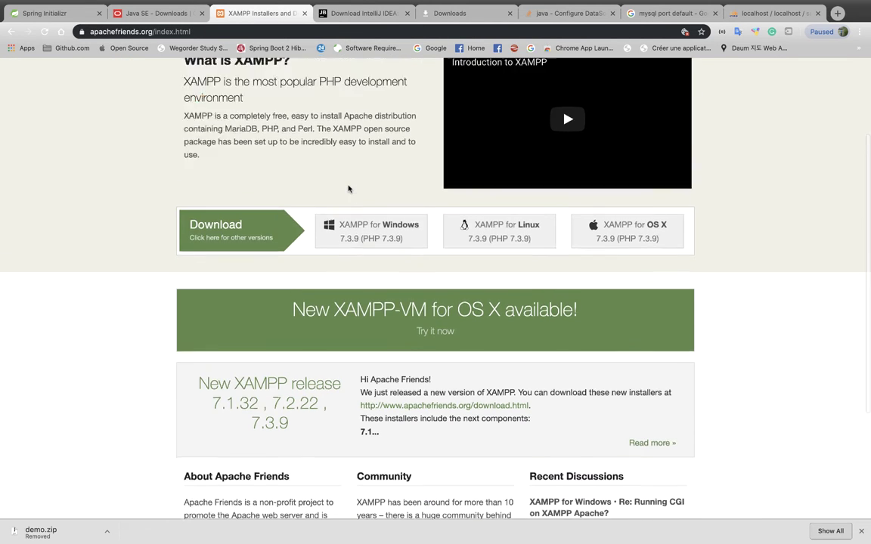
pyautogui.scroll(5, 350, 188)
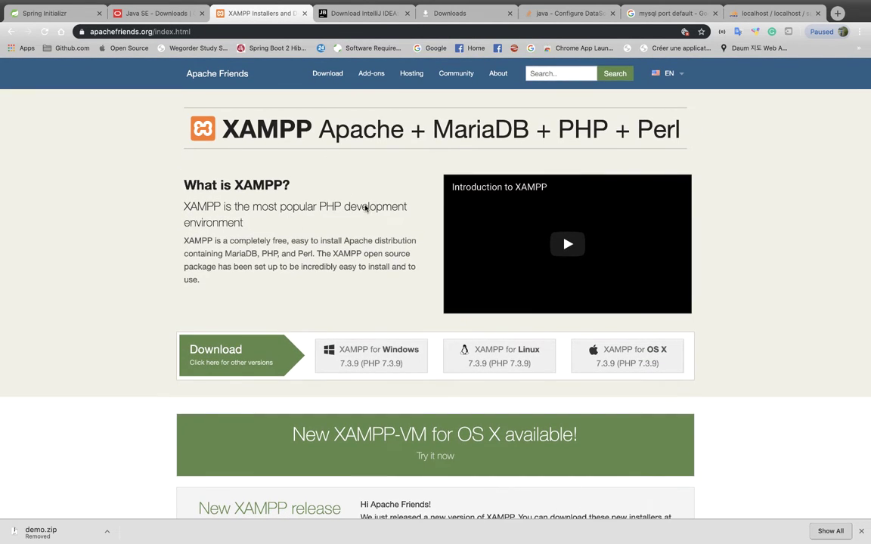
pyautogui.scroll(-3, 292, 253)
pyautogui.scroll(3, 400, 252)
pyautogui.scroll(-3, 323, 268)
pyautogui.scroll(3, 325, 264)
pyautogui.click(105, 31)
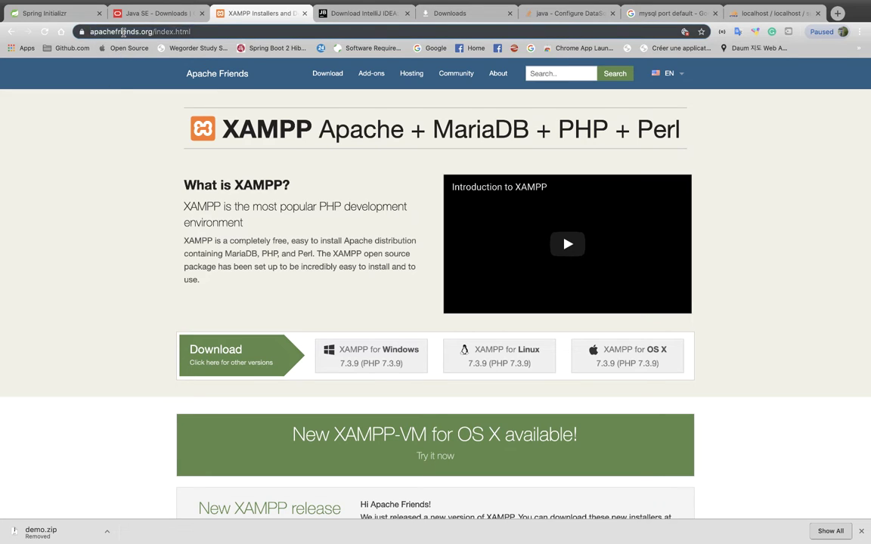
pyautogui.click(740, 118)
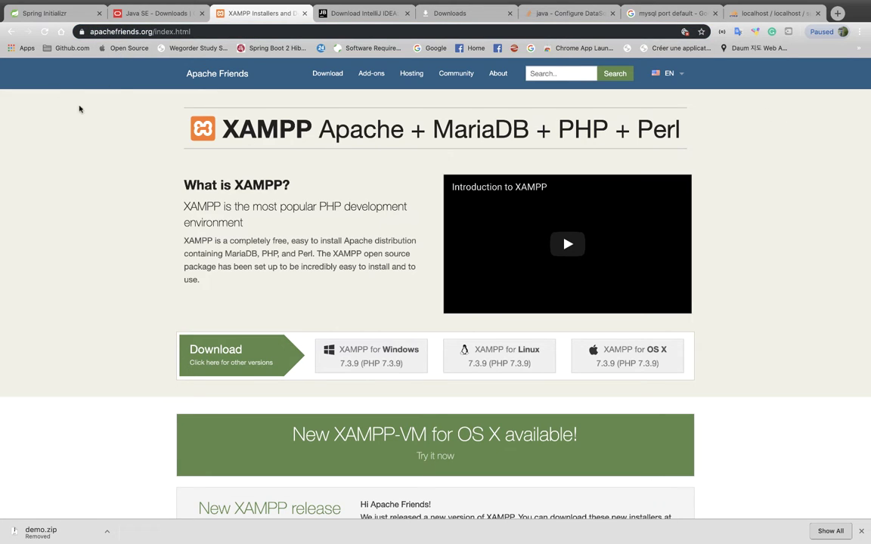
# - Return to the Spring Initializr page and set the project type to Gradle Project
pyautogui.click(49, 14)
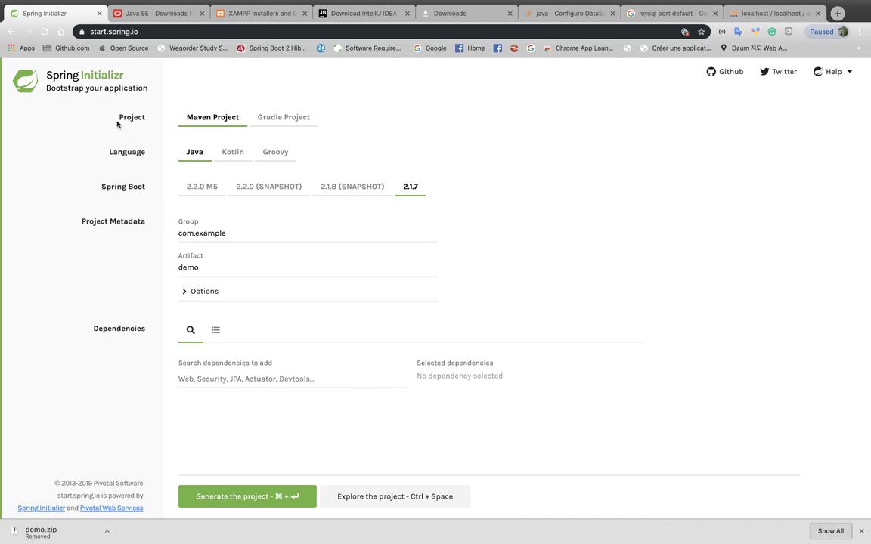
pyautogui.moveTo(118, 117); pyautogui.dragTo(141, 119)
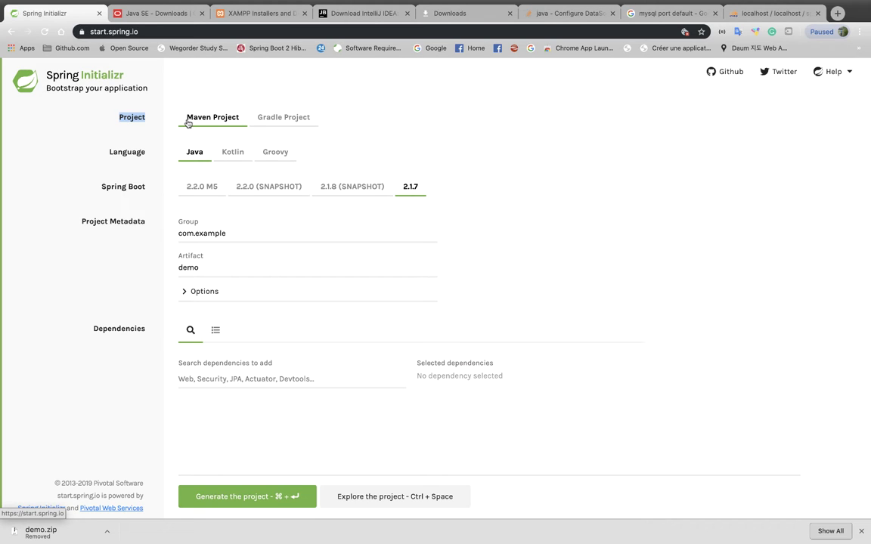
pyautogui.click(286, 120)
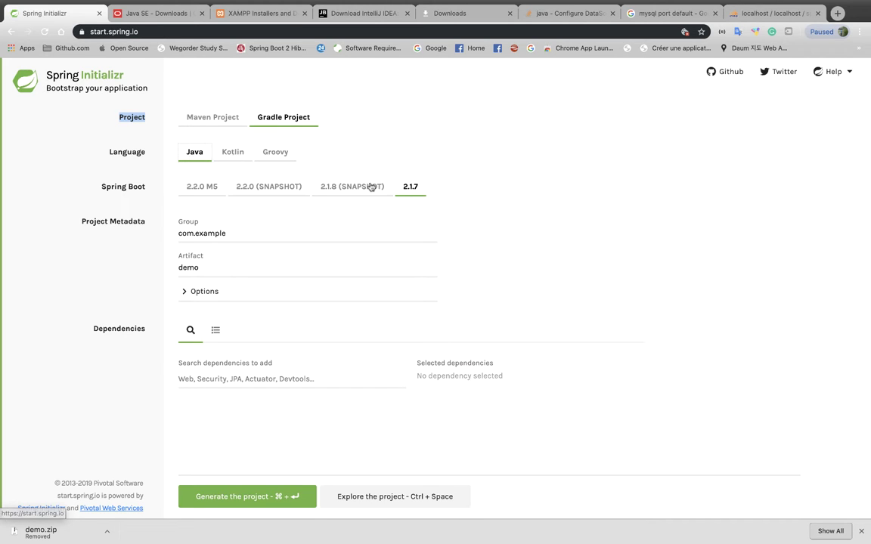
pyautogui.moveTo(100, 186); pyautogui.dragTo(218, 189)
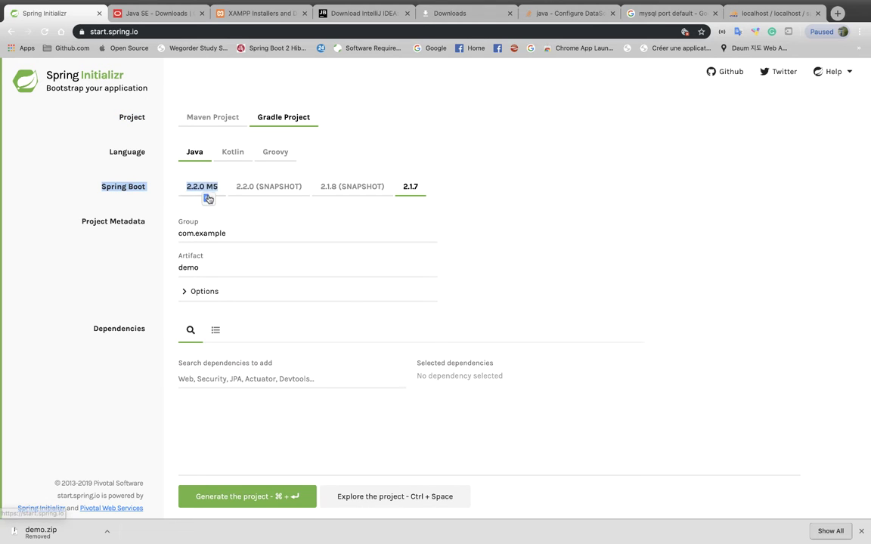
pyautogui.click(476, 171)
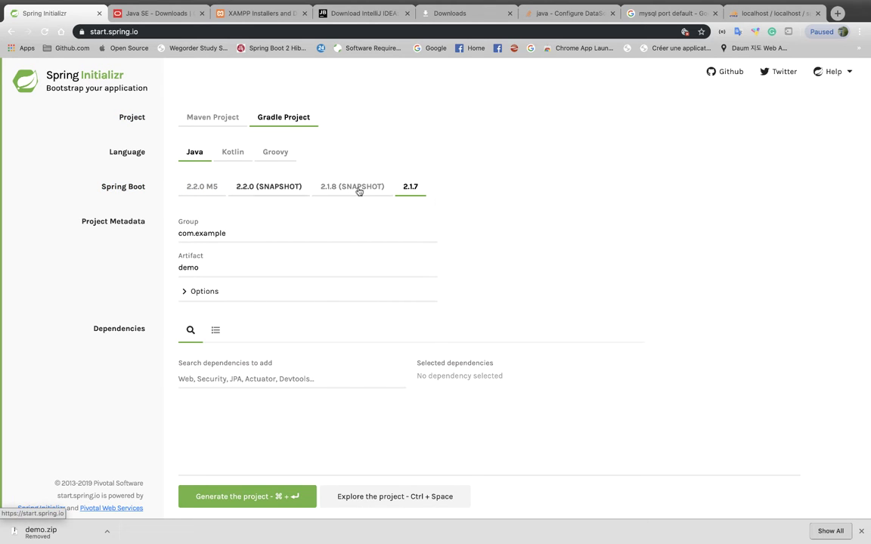
# - Examine the Group value in the project metadata
pyautogui.click(230, 241)
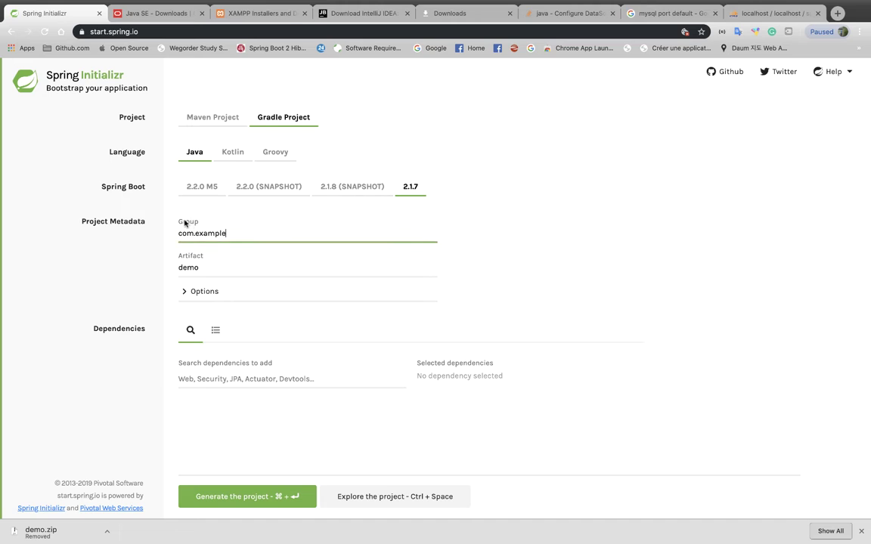
pyautogui.doubleClick(216, 234)
pyautogui.click(236, 235)
pyautogui.doubleClick(210, 235)
pyautogui.click(228, 234)
pyautogui.doubleClick(220, 233)
# - Expand the additional project metadata options and review the name, description and package name
pyautogui.click(187, 293)
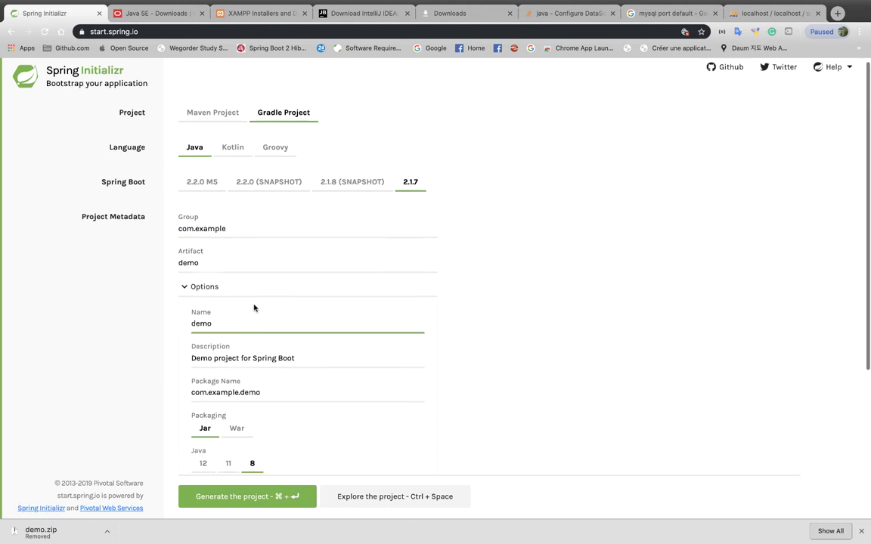
pyautogui.scroll(-5, 254, 308)
pyautogui.doubleClick(201, 122)
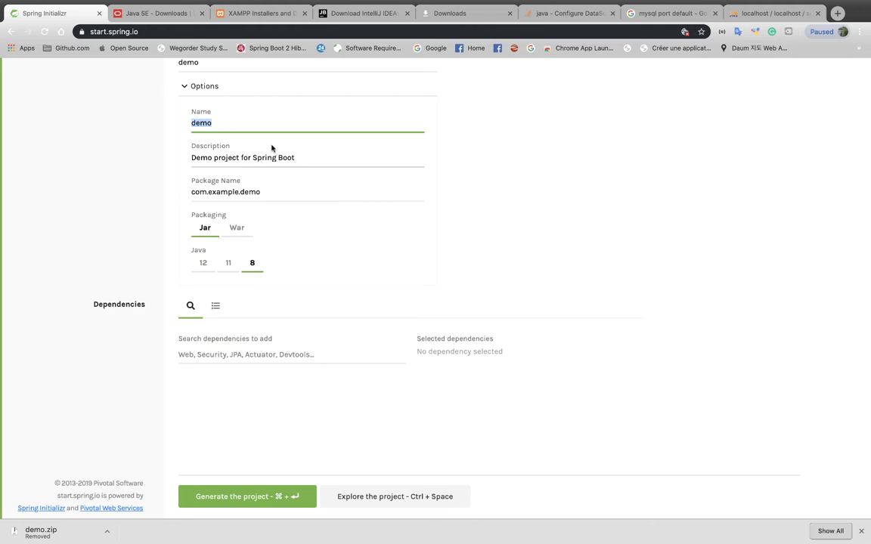
pyautogui.scroll(1, 249, 174)
pyautogui.moveTo(195, 185); pyautogui.dragTo(312, 189)
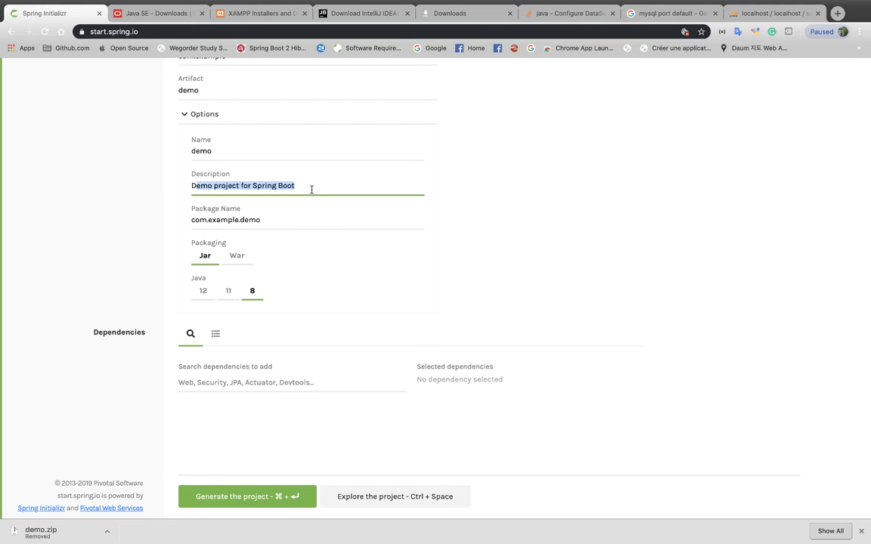
pyautogui.click(311, 189)
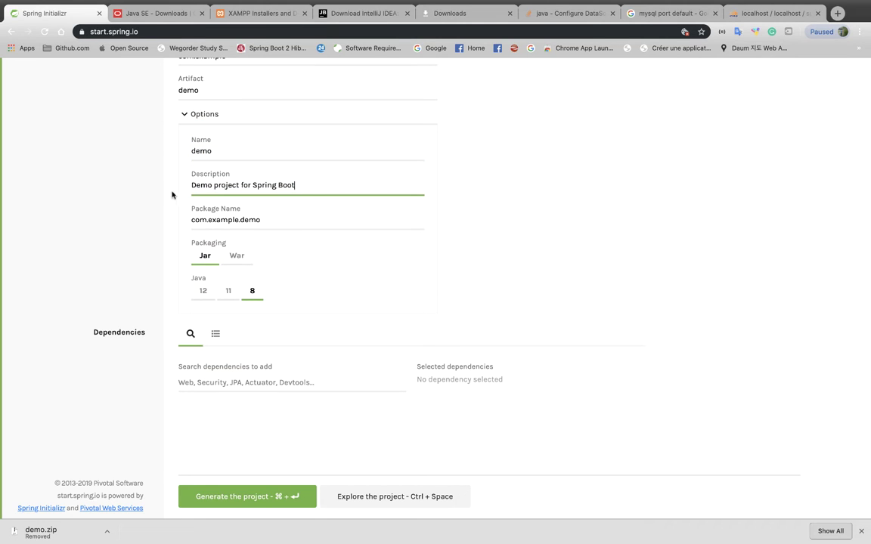
pyautogui.press('super+a')
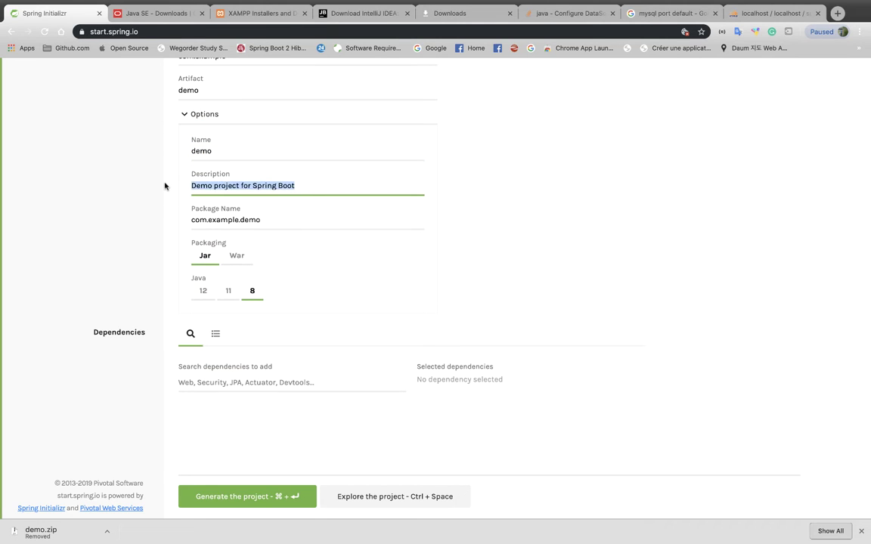
pyautogui.click(225, 221)
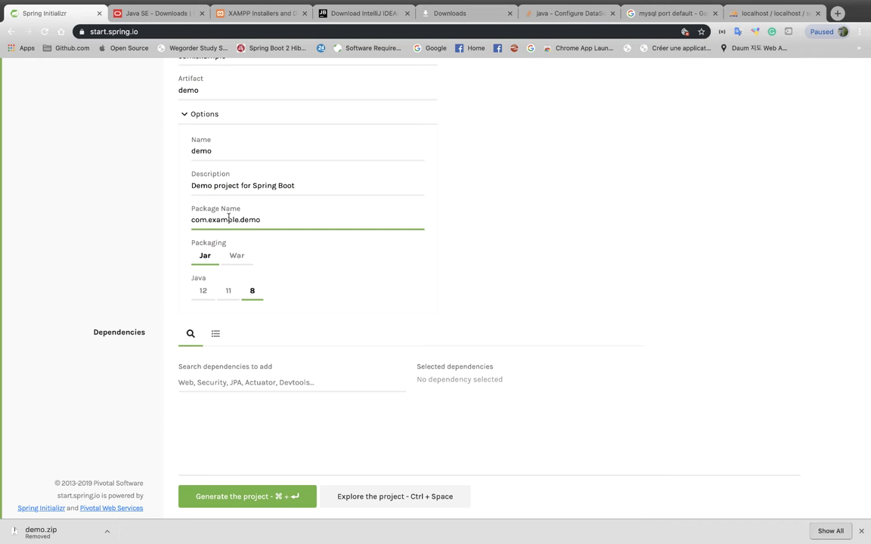
pyautogui.doubleClick(228, 219)
# - Compare the group and artifact values with the matching parts of the package name
pyautogui.scroll(3, 219, 143)
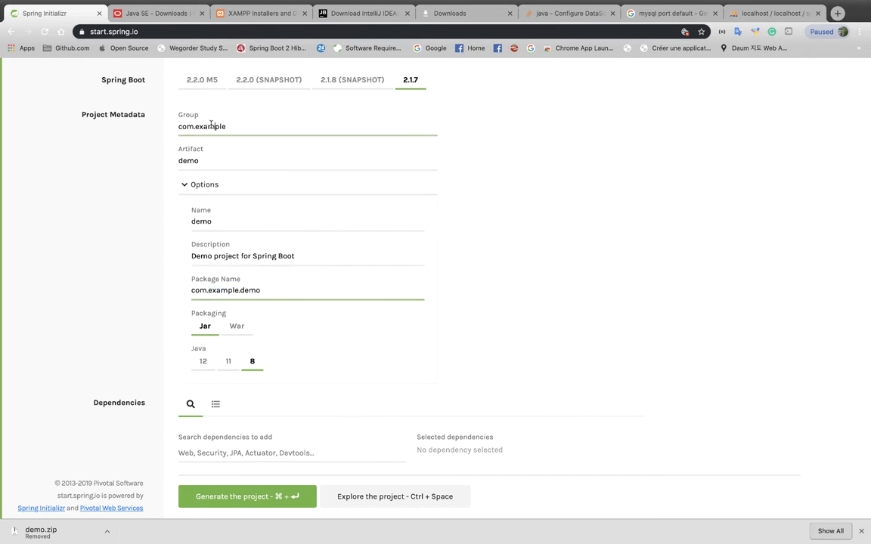
pyautogui.doubleClick(211, 126)
pyautogui.doubleClick(188, 161)
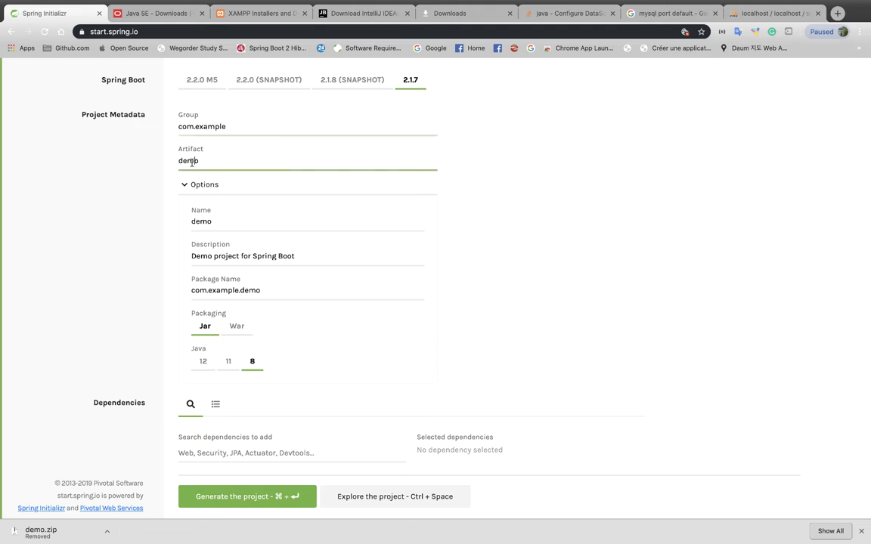
pyautogui.doubleClick(225, 290)
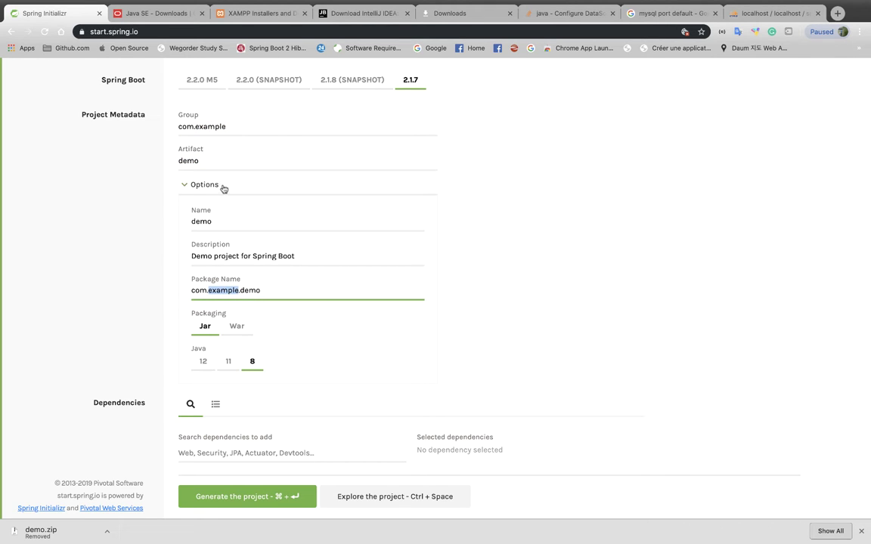
pyautogui.doubleClick(215, 126)
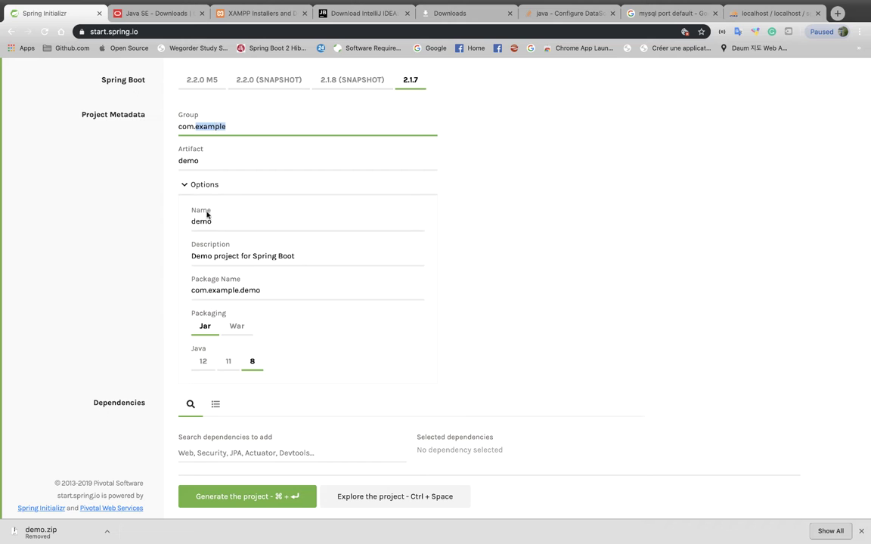
pyautogui.scroll(-2, 227, 276)
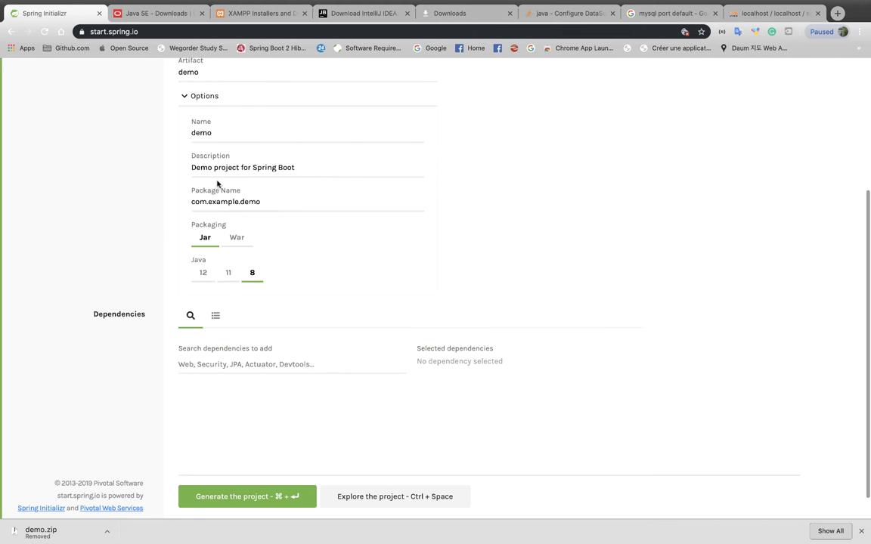
pyautogui.scroll(3, 217, 183)
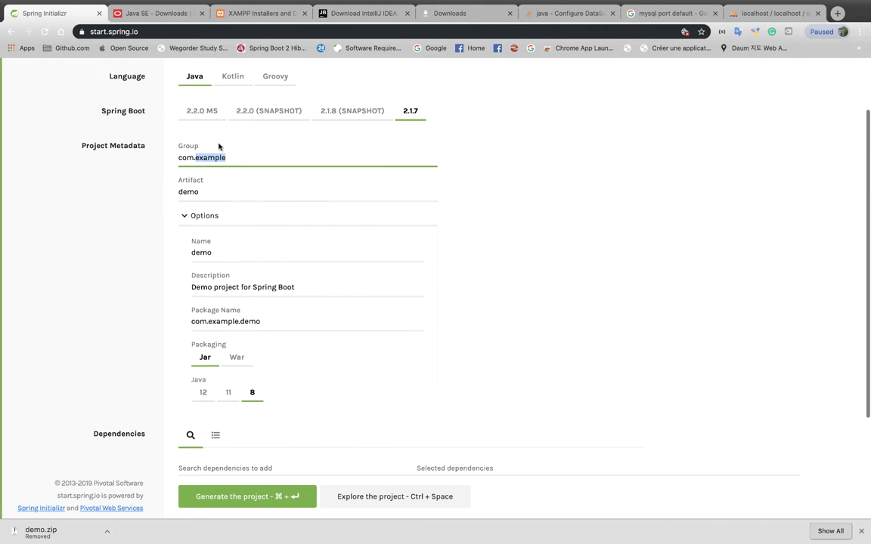
pyautogui.doubleClick(225, 322)
# - Check the Java version options and the Dependencies section of the project form
pyautogui.scroll(-3, 281, 327)
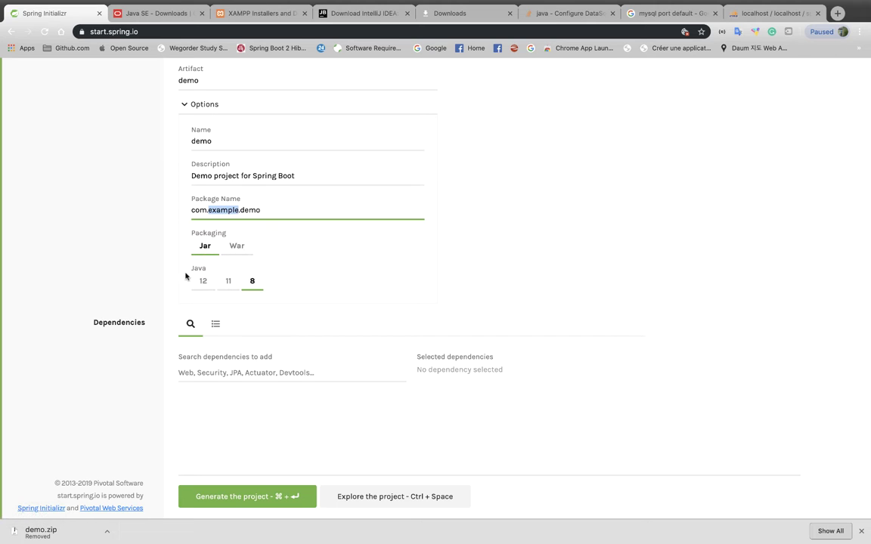
pyautogui.moveTo(186, 276); pyautogui.dragTo(220, 269)
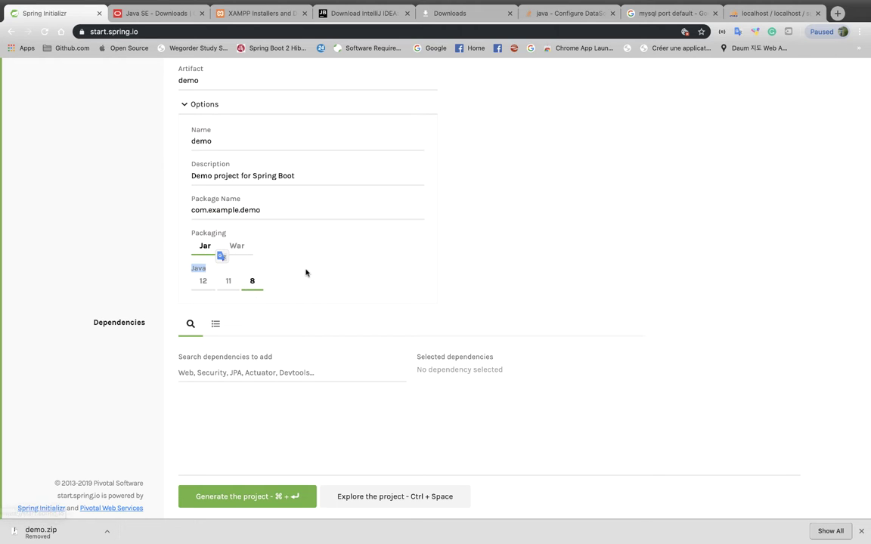
pyautogui.scroll(-1, 231, 342)
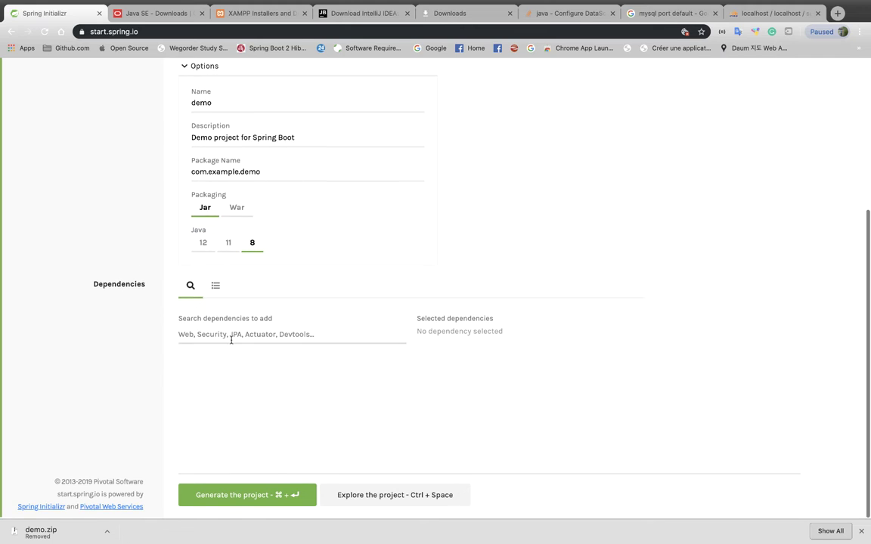
pyautogui.moveTo(91, 285); pyautogui.dragTo(146, 287)
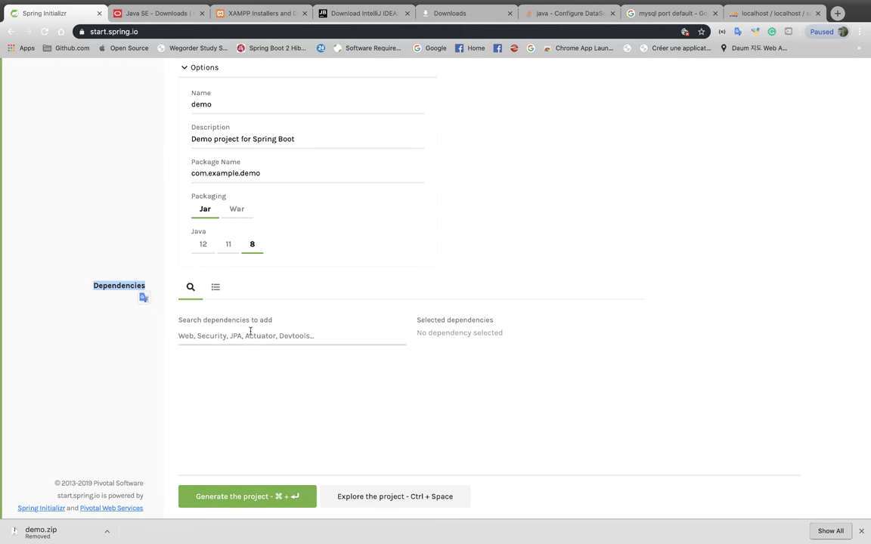
# - Browse the full categorized list of dependencies, and return to the dependency search view
pyautogui.click(215, 287)
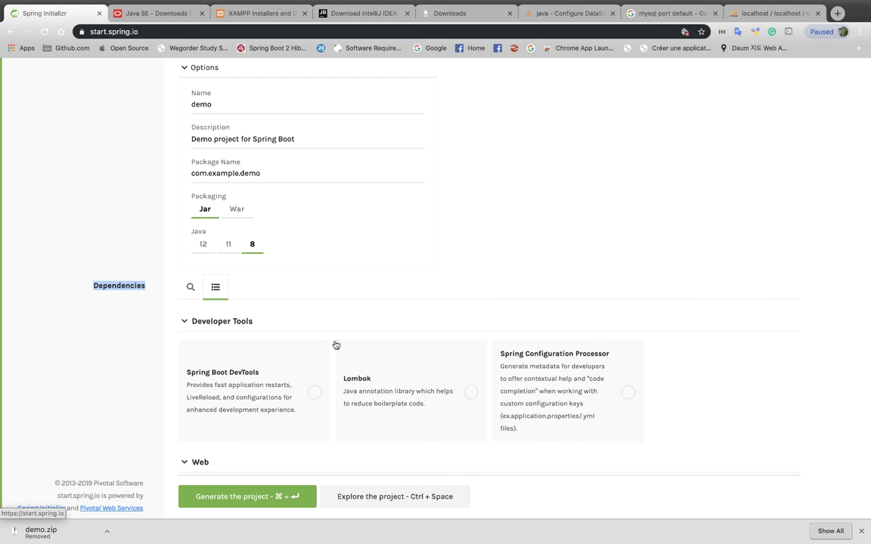
pyautogui.scroll(-5, 334, 344)
pyautogui.scroll(5, 334, 344)
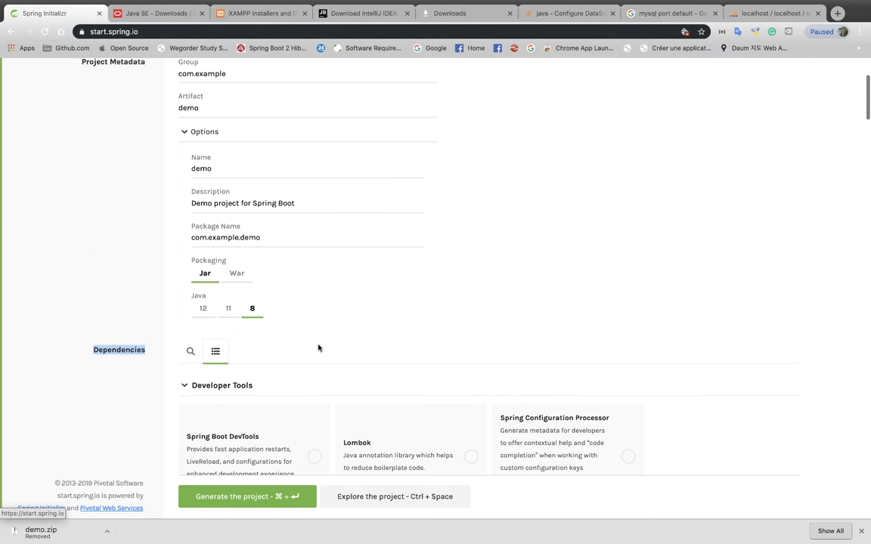
pyautogui.click(191, 352)
pyautogui.scroll(-1, 274, 355)
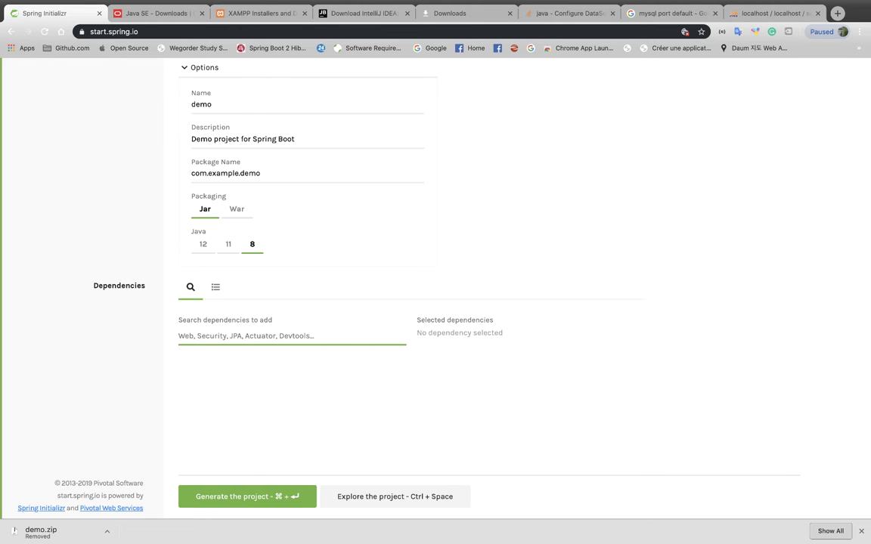
# - Search for and add the Spring Web Starter, Spring Data JPA and MySQL Driver dependencies to the project
pyautogui.write('web')
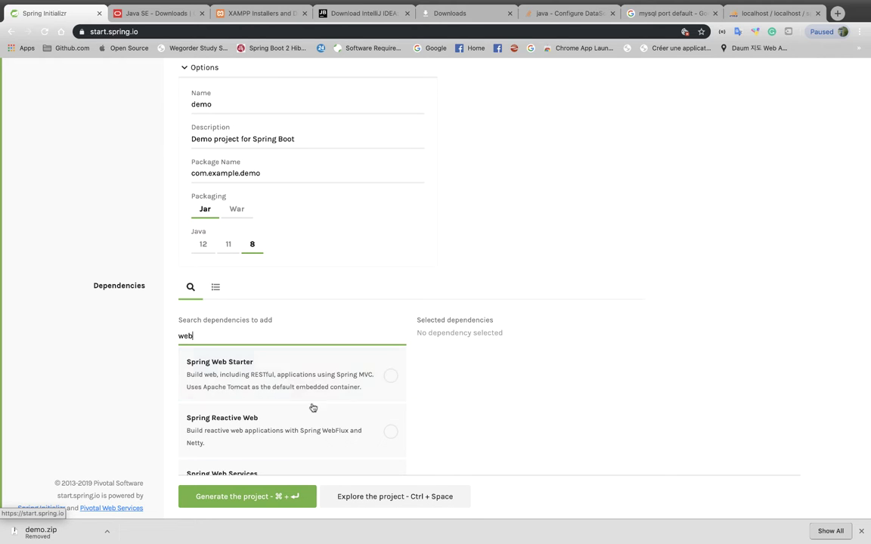
pyautogui.click(386, 378)
pyautogui.write('jp')
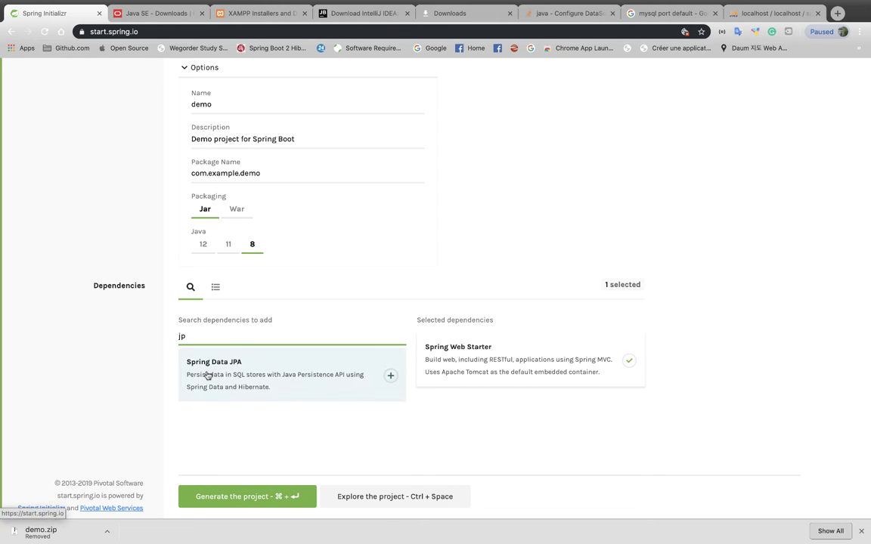
pyautogui.click(304, 377)
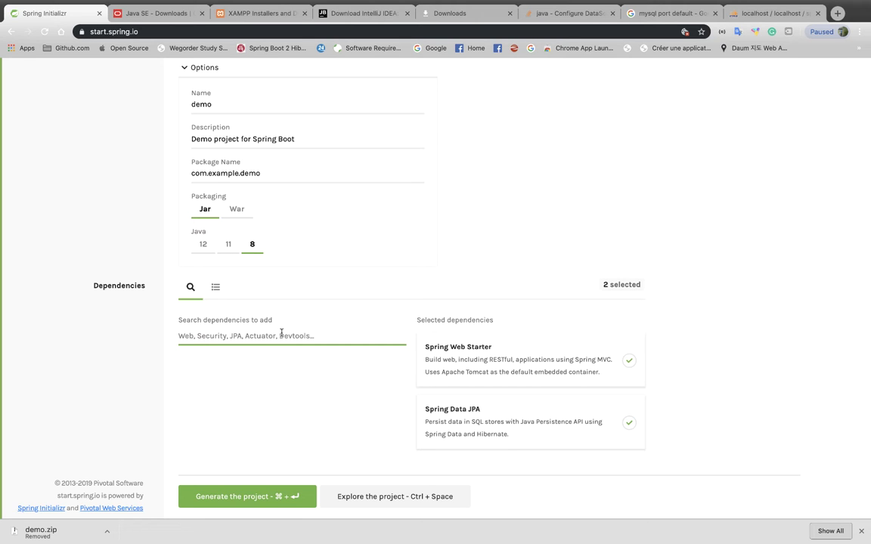
pyautogui.write('my')
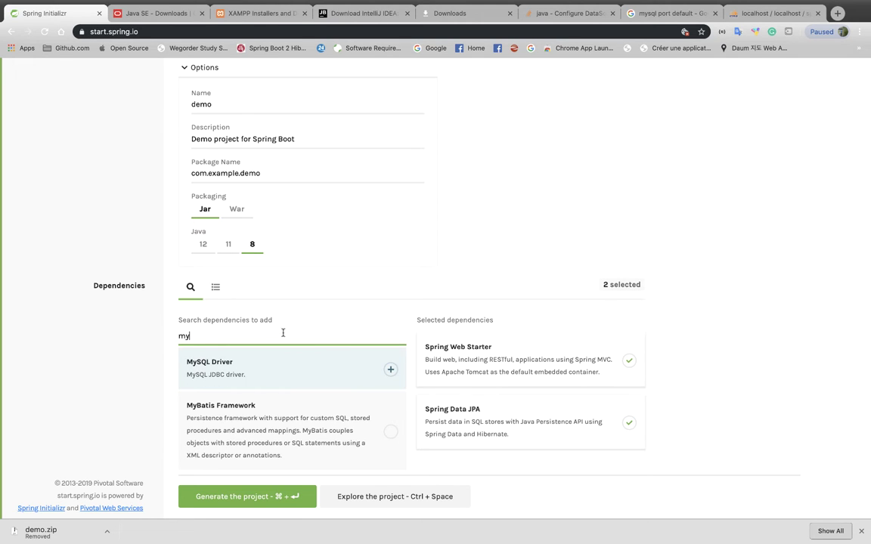
pyautogui.click(219, 368)
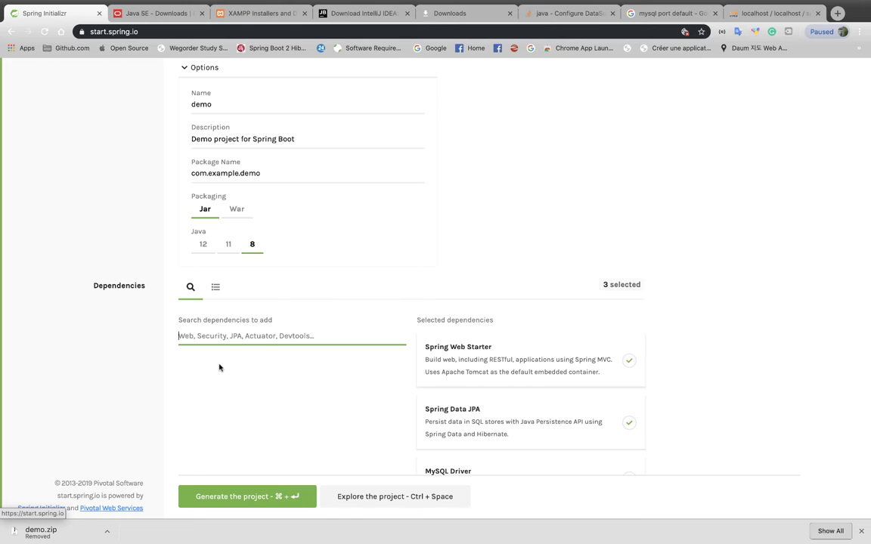
pyautogui.scroll(-1, 398, 357)
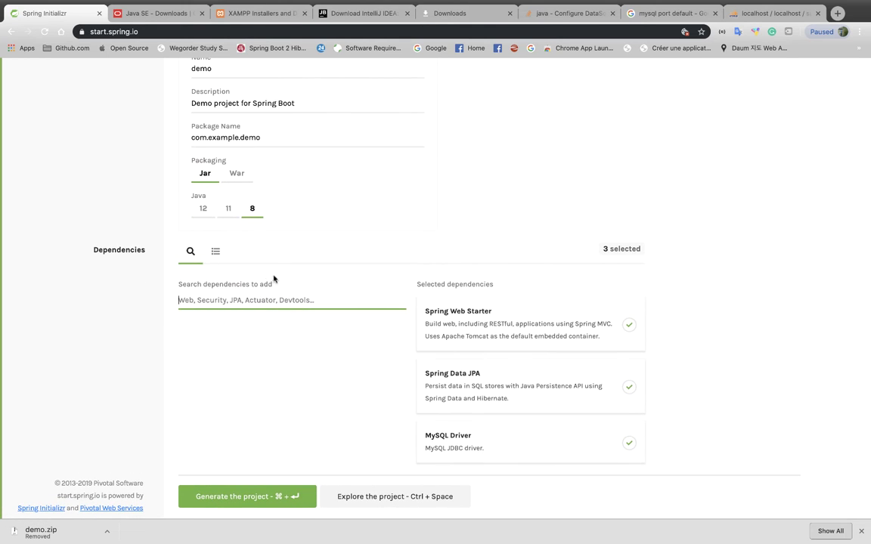
# - Examine the categorized dependency list from Developer Tools through the Security and SQL groups
pyautogui.click(215, 256)
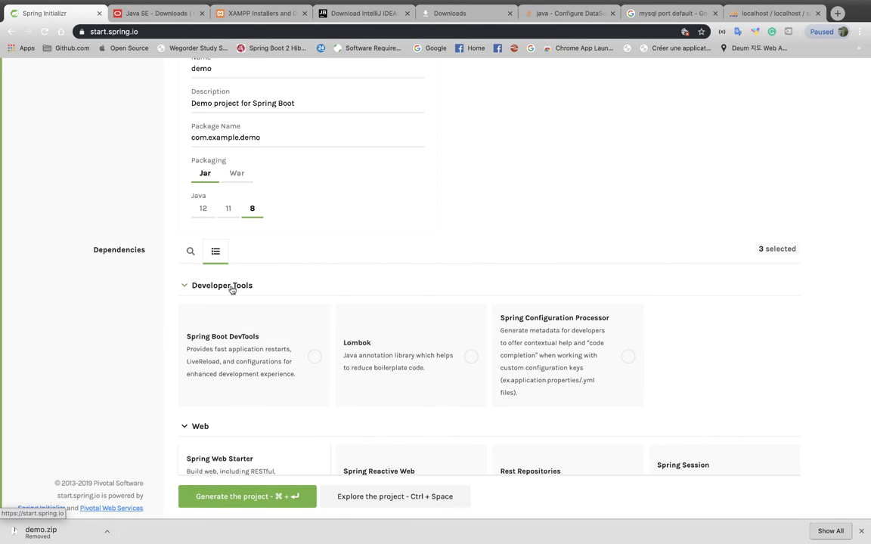
pyautogui.click(191, 251)
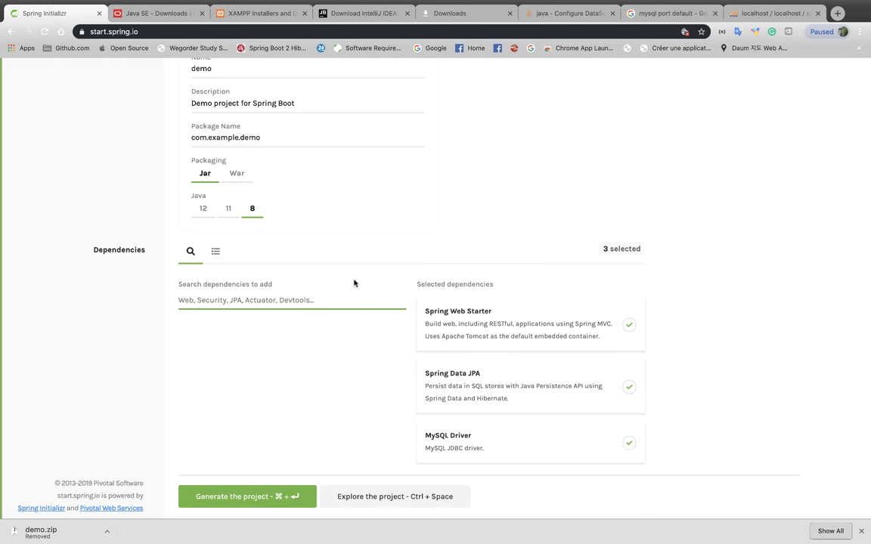
pyautogui.click(215, 255)
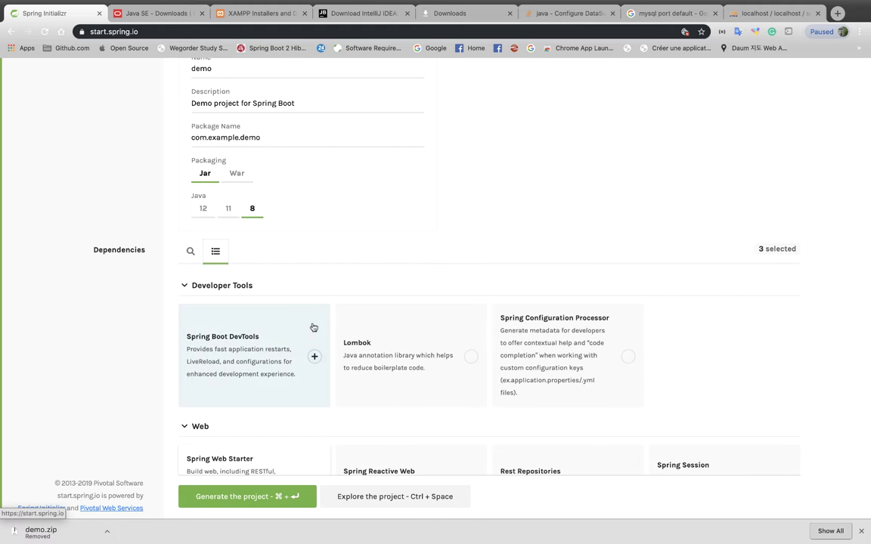
pyautogui.scroll(-5, 313, 328)
pyautogui.scroll(-6, 503, 300)
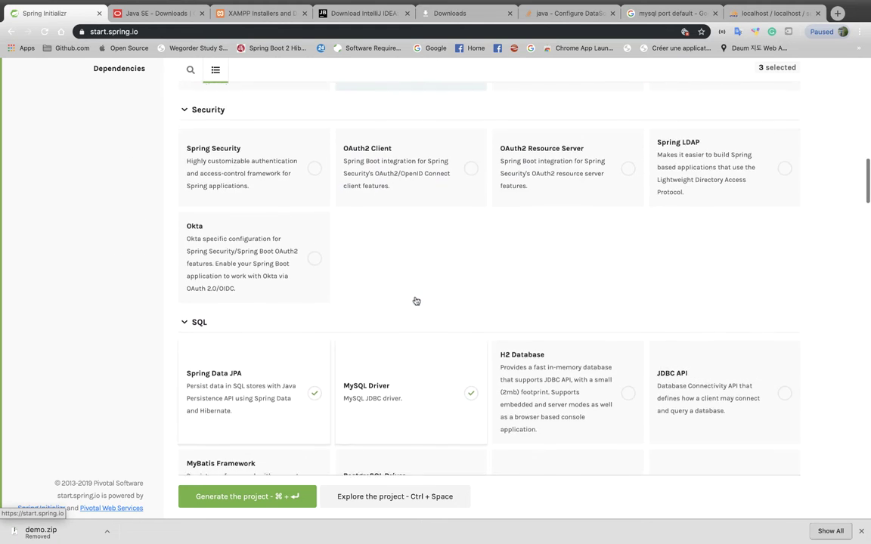
pyautogui.scroll(-2, 363, 324)
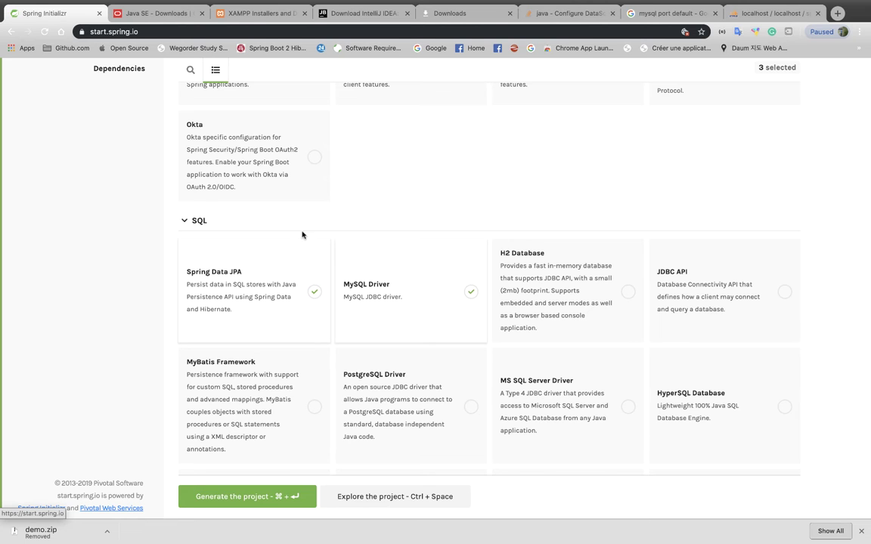
# - Add Lombok from the Developer Tools category and return to the overview of selected dependencies
pyautogui.scroll(5, 398, 195)
pyautogui.scroll(10, 385, 281)
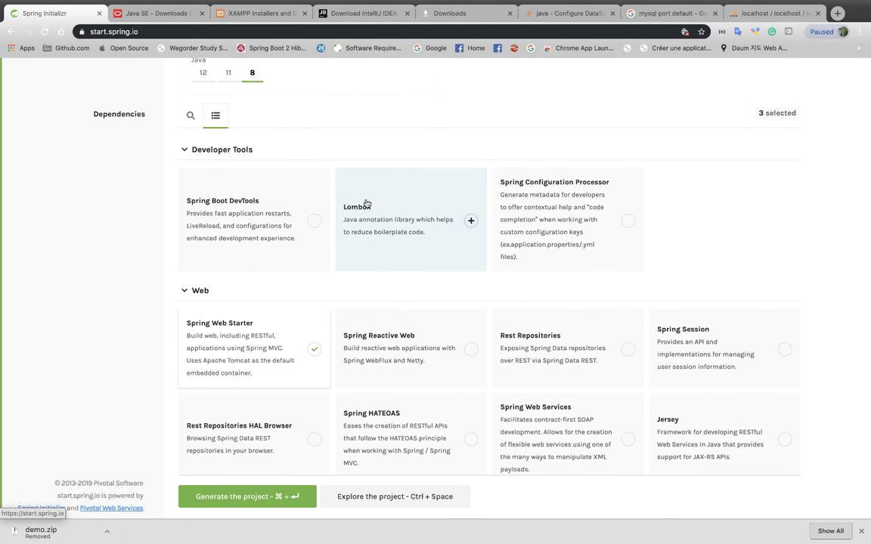
pyautogui.click(424, 219)
pyautogui.scroll(3, 381, 164)
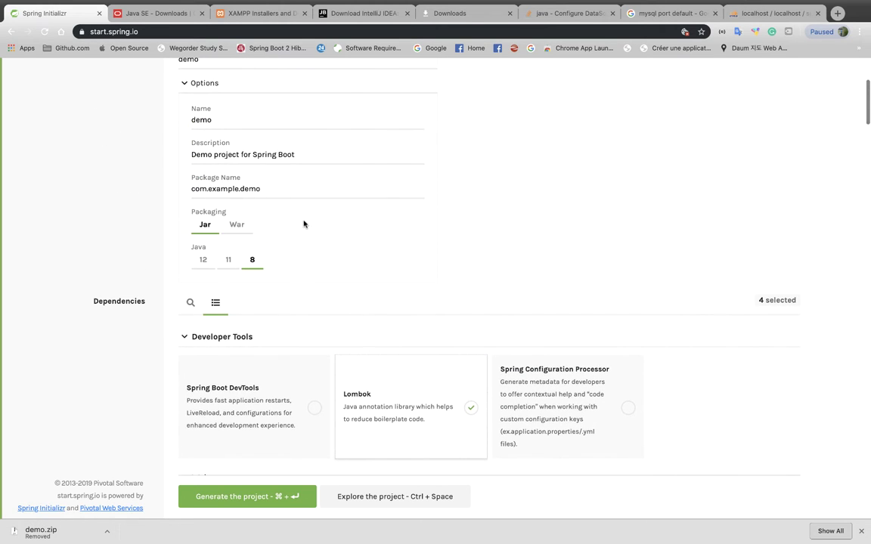
pyautogui.click(191, 302)
pyautogui.scroll(-3, 346, 342)
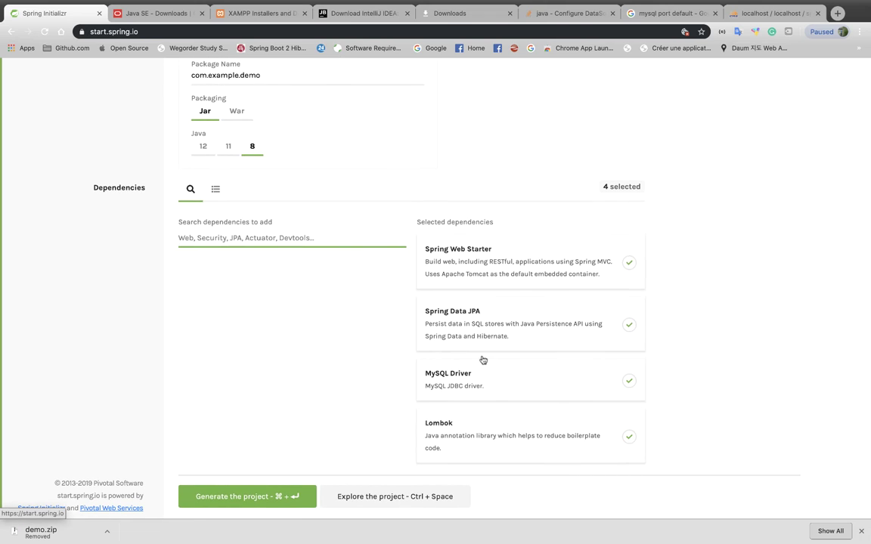
# - Generate the project, save it as the Zip archive demo in Downloads, and reveal the archive in Finder
pyautogui.click(239, 496)
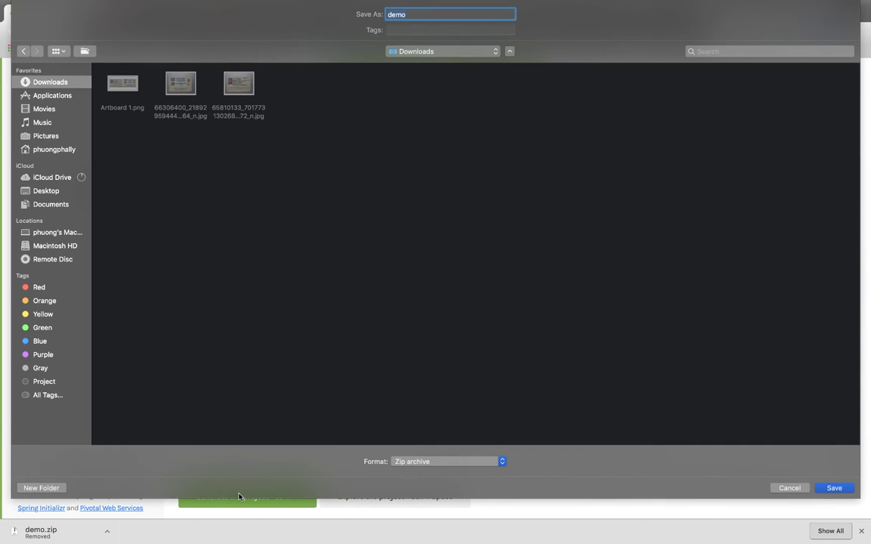
pyautogui.click(834, 487)
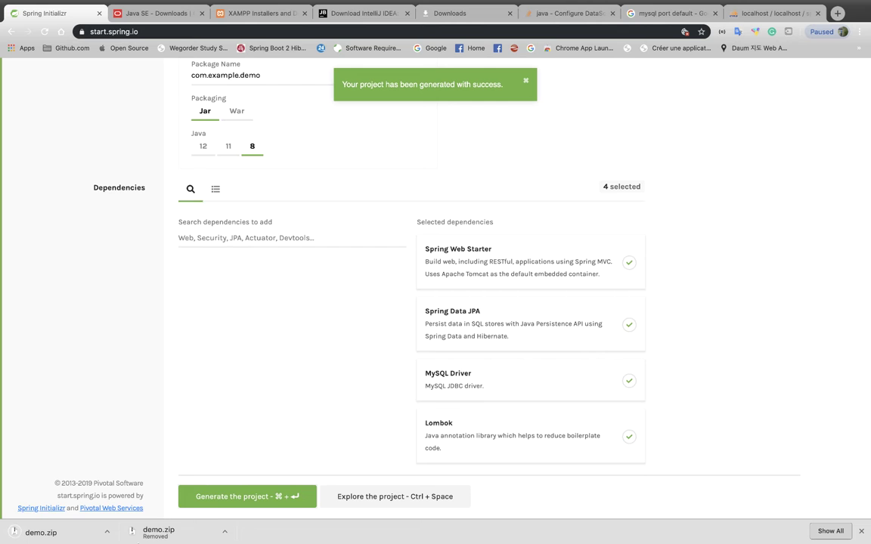
pyautogui.click(106, 535)
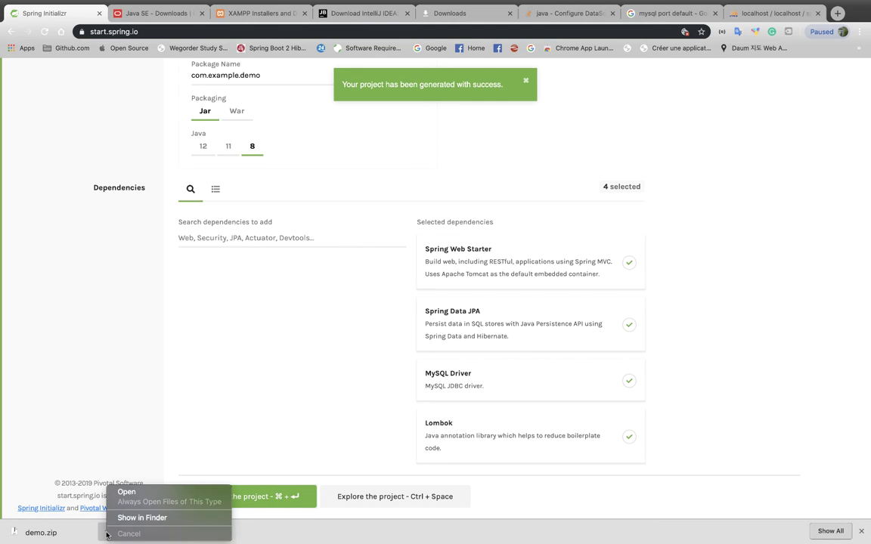
pyautogui.click(140, 517)
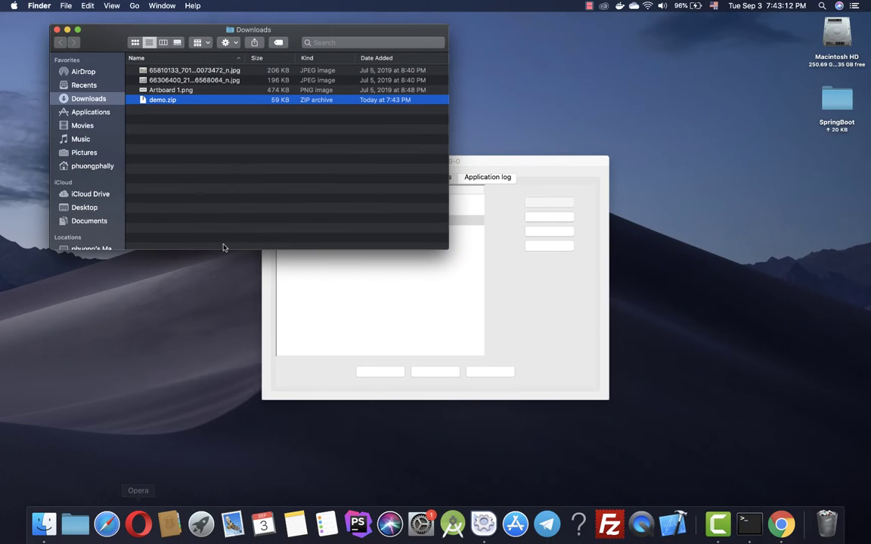
# - Extract demo.zip, move the extracted demo folder into the SpringBoot folder on the desktop and open that folder
pyautogui.doubleClick(161, 101)
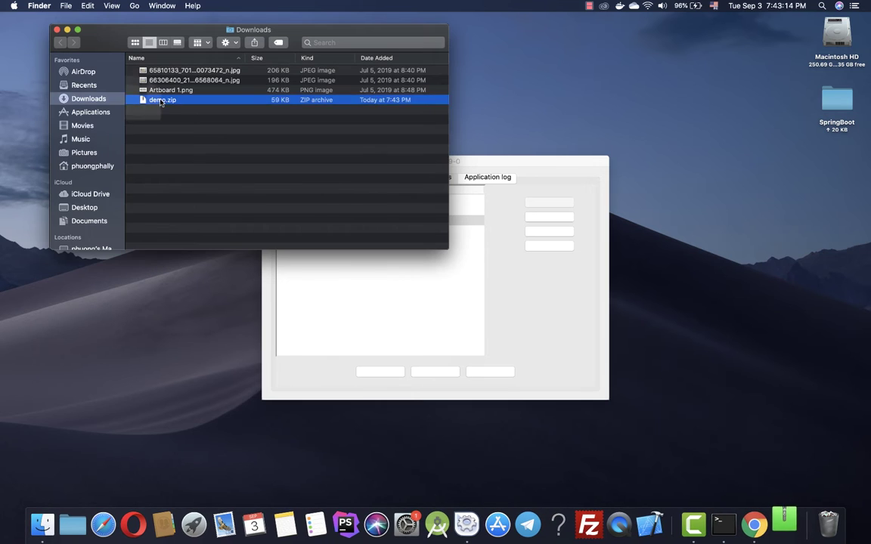
pyautogui.moveTo(154, 100); pyautogui.dragTo(833, 101)
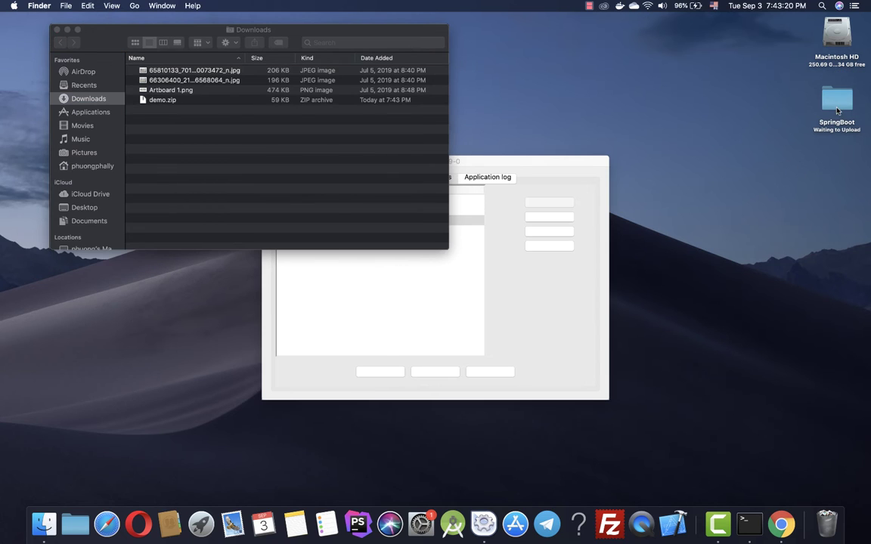
pyautogui.click(840, 95)
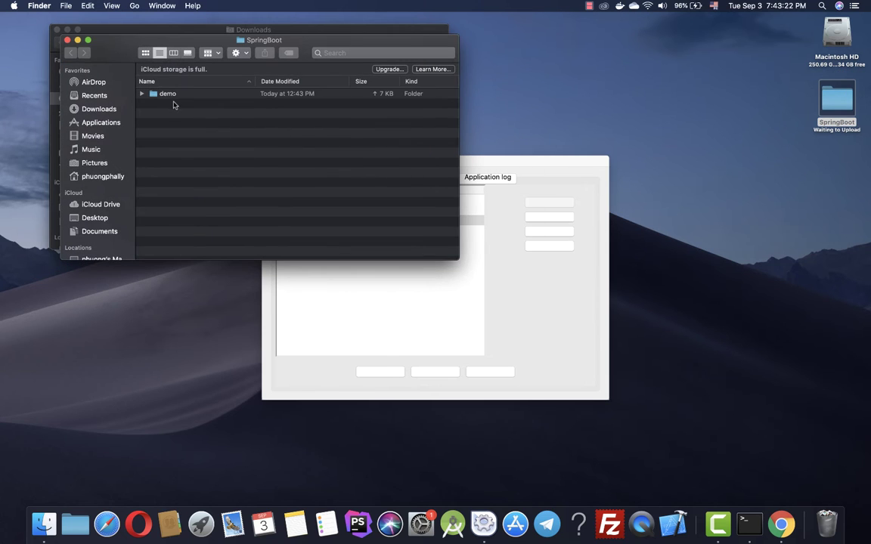
# - Show the folder contents as icons, examine the files inside the demo project folder, and return to the SpringBoot folder
pyautogui.click(145, 53)
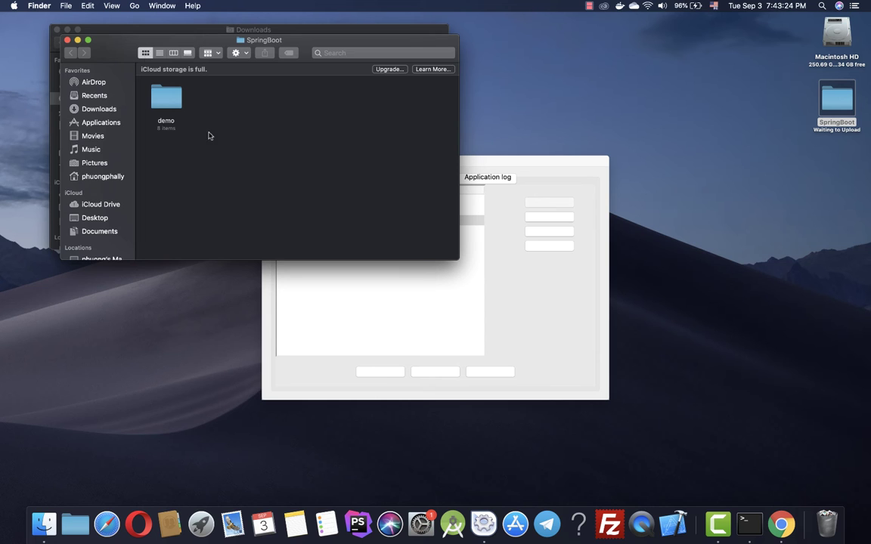
pyautogui.doubleClick(157, 89)
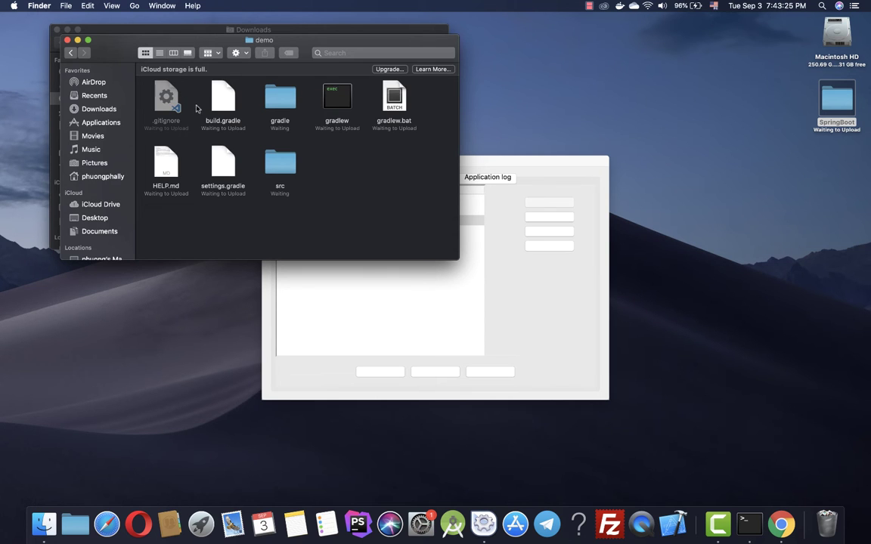
pyautogui.click(87, 41)
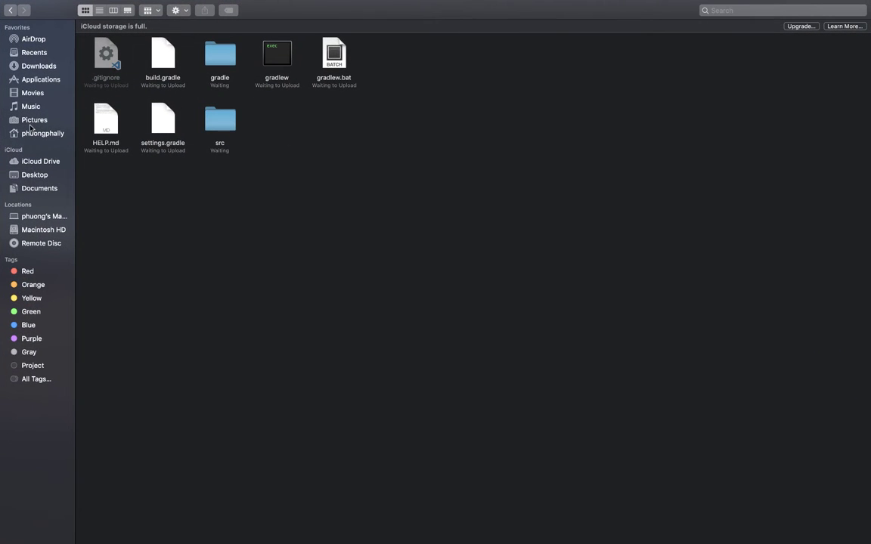
pyautogui.click(34, 175)
pyautogui.doubleClick(121, 79)
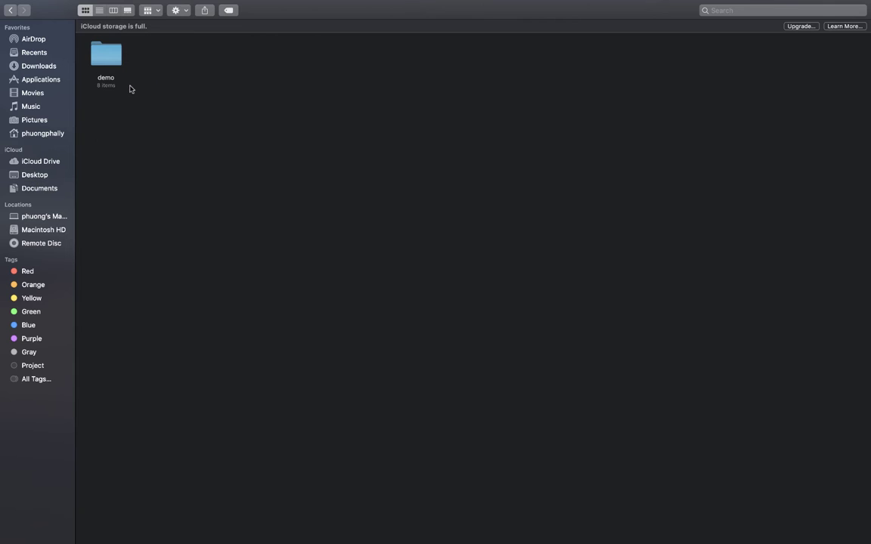
# - Leave the Finder window and launch IntelliJ IDEA CE from the installed applications
pyautogui.hotkey('ctrl', 'Up')
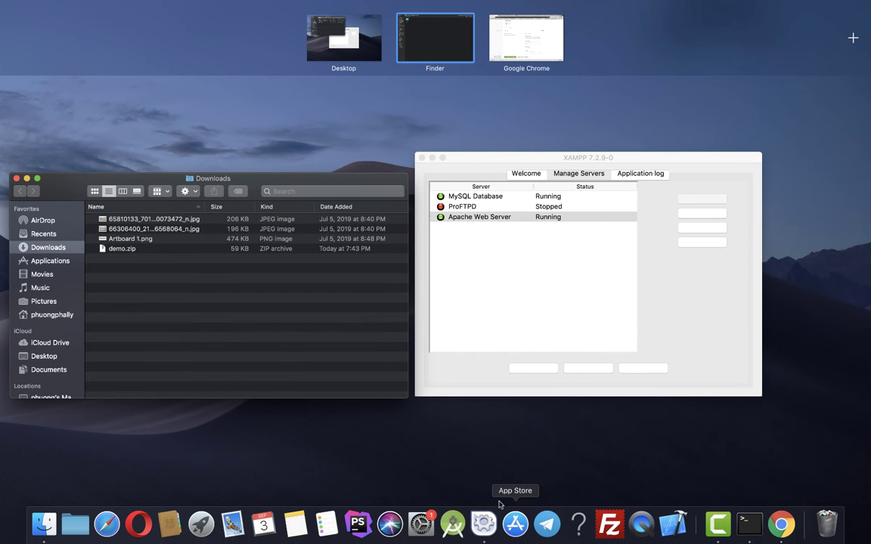
pyautogui.click(201, 524)
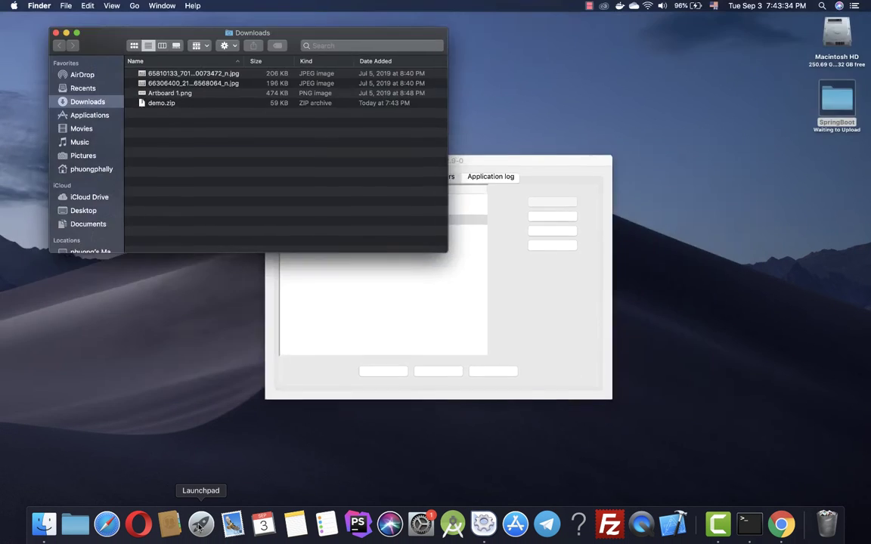
pyautogui.hscroll(3, 414, 196)
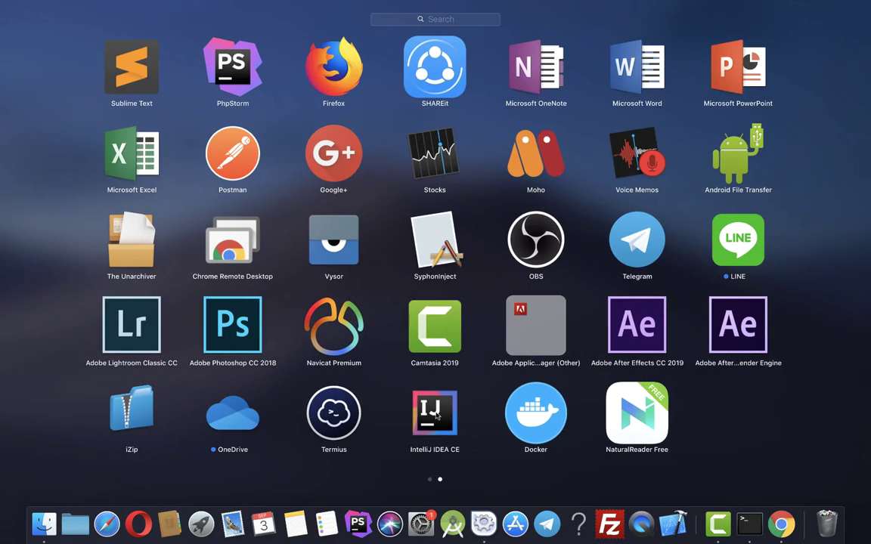
pyautogui.click(435, 414)
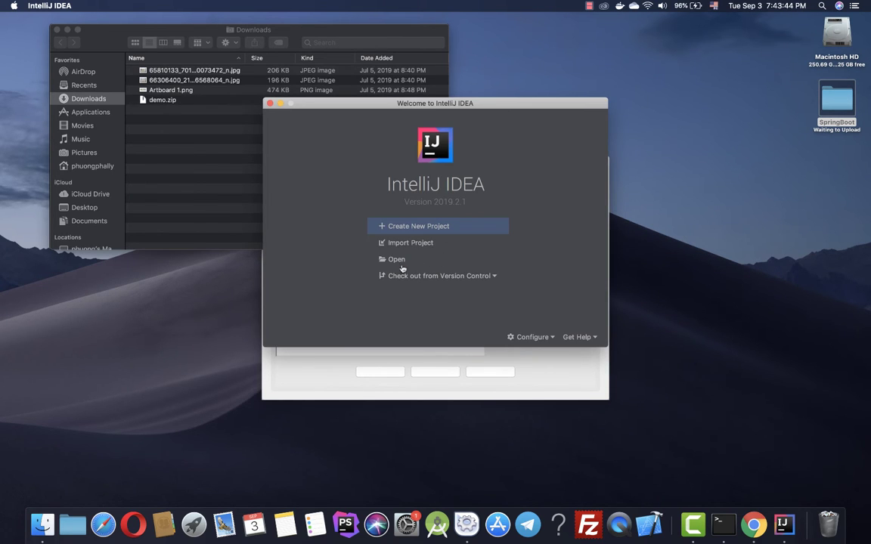
# - Open the demo project from the SpringBoot folder on the Desktop in IntelliJ IDEA and dismiss the startup tip
pyautogui.click(398, 260)
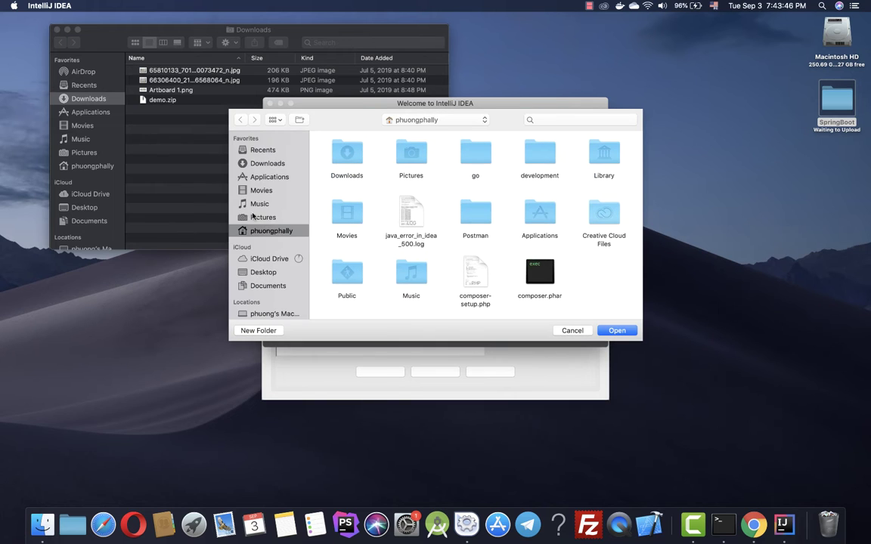
pyautogui.click(263, 272)
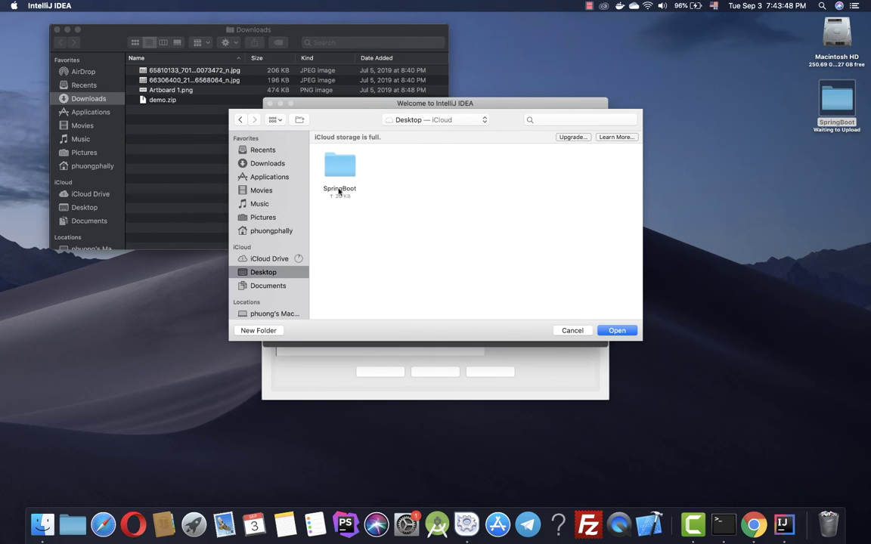
pyautogui.doubleClick(340, 165)
pyautogui.click(346, 166)
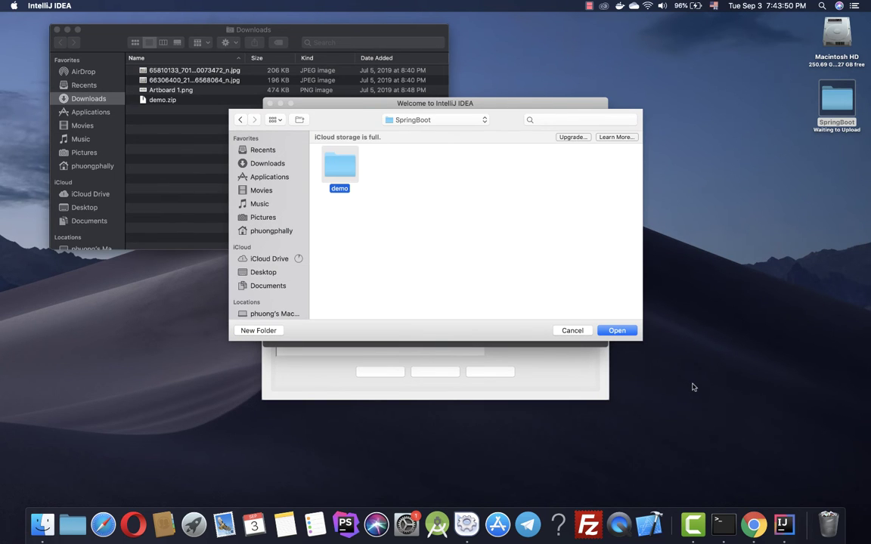
pyautogui.click(618, 330)
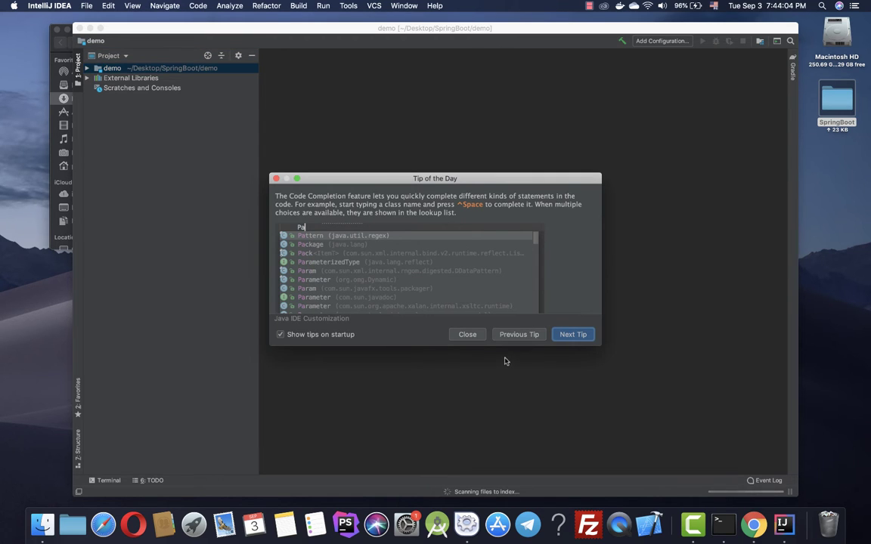
pyautogui.click(470, 337)
# - Recheck the selected project dependencies in Spring Initializr in Chrome, and return to the demo project in IntelliJ IDEA
pyautogui.click(753, 523)
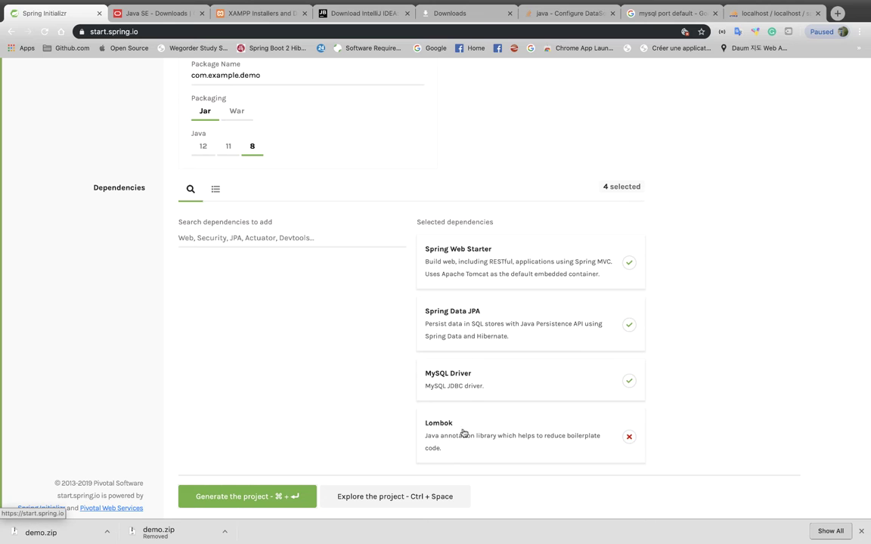
pyautogui.hotkey('ctrl', 'Left')
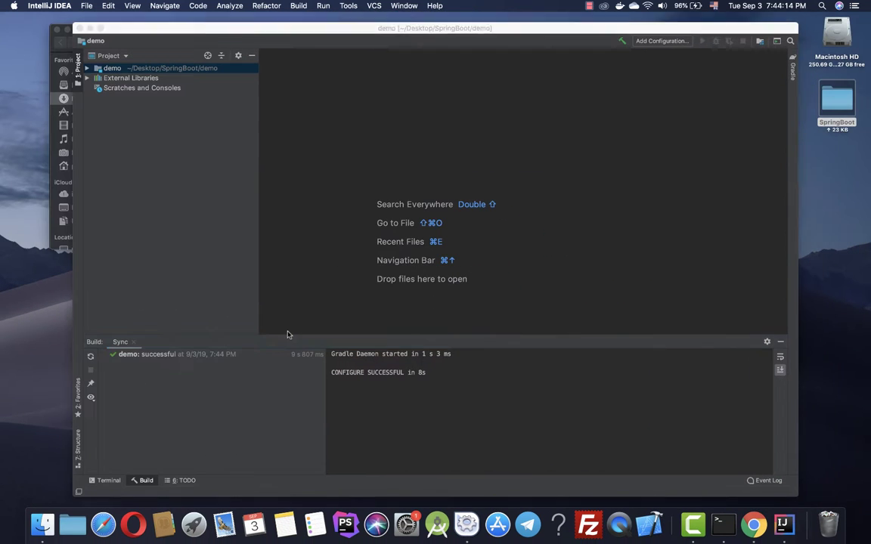
# - Expand the demo project down to the com.example.demo package under src/main/java and open the DemoApplication class
pyautogui.click(145, 358)
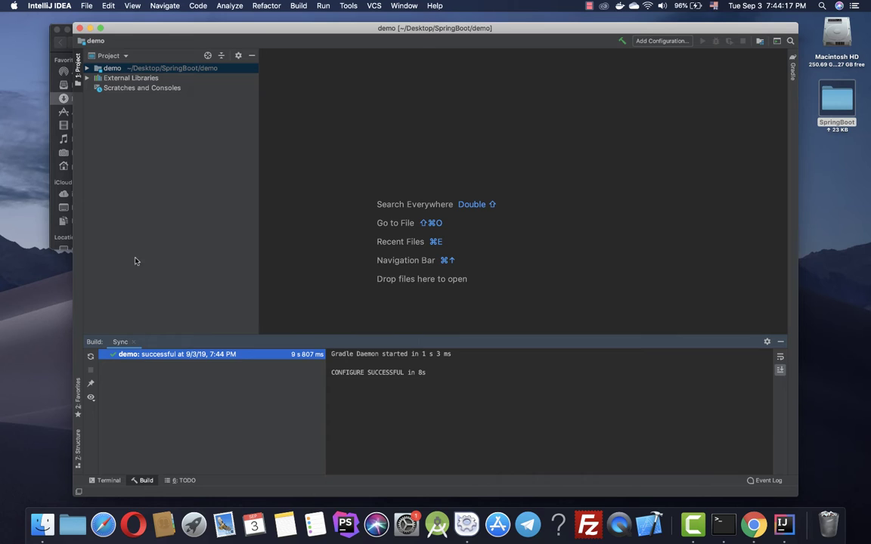
pyautogui.click(86, 69)
pyautogui.click(96, 107)
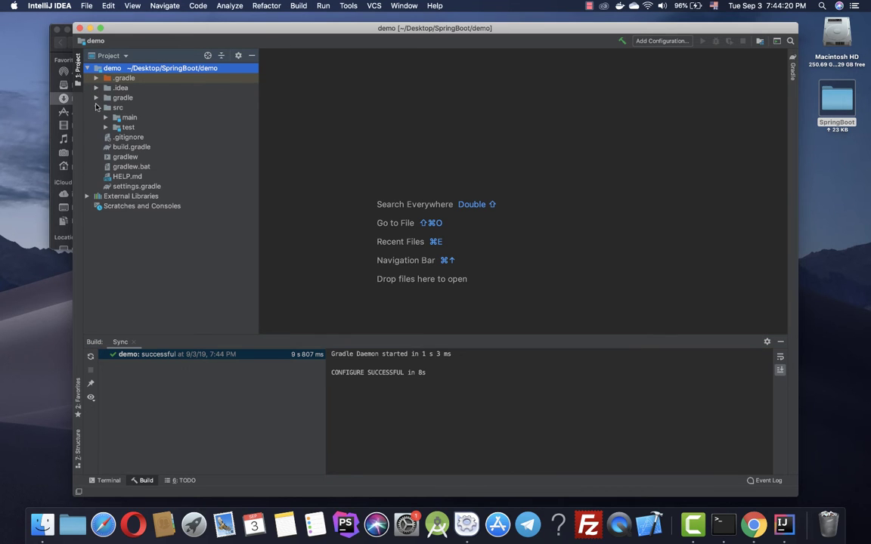
pyautogui.click(105, 117)
pyautogui.click(115, 127)
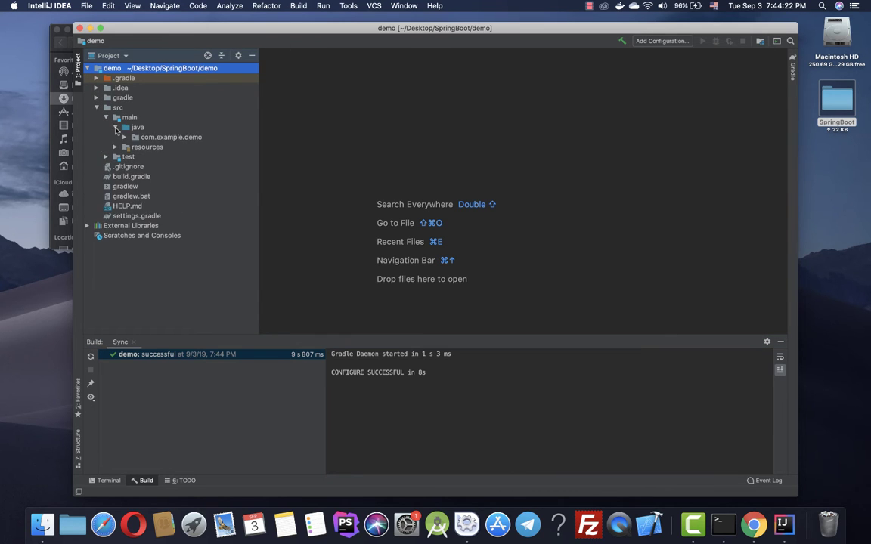
pyautogui.click(124, 137)
pyautogui.doubleClick(151, 146)
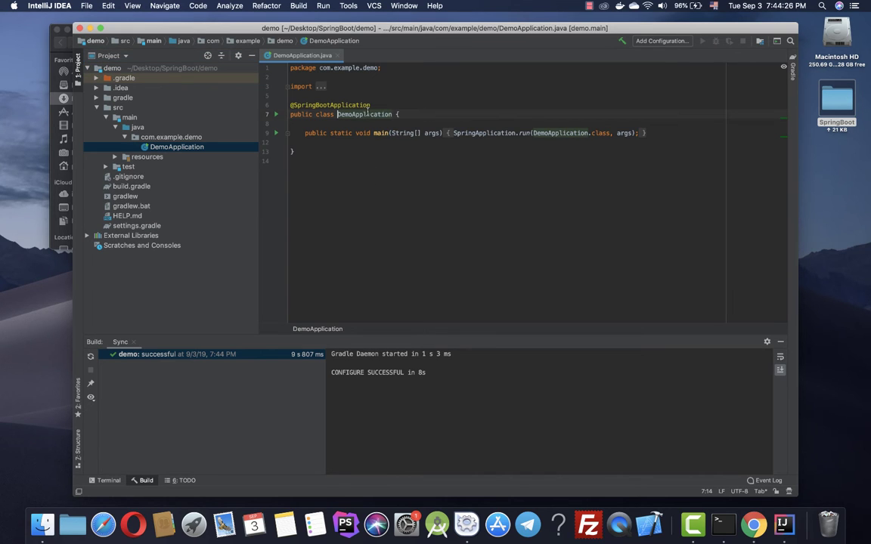
# - Unfold the import statements and the main method body in DemoApplication.java to examine the full code
pyautogui.click(491, 123)
pyautogui.click(320, 85)
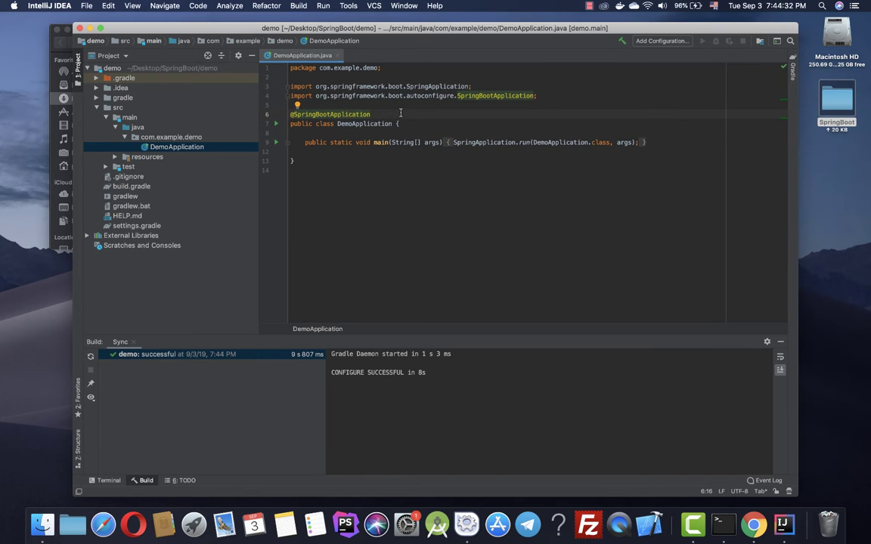
pyautogui.click(451, 142)
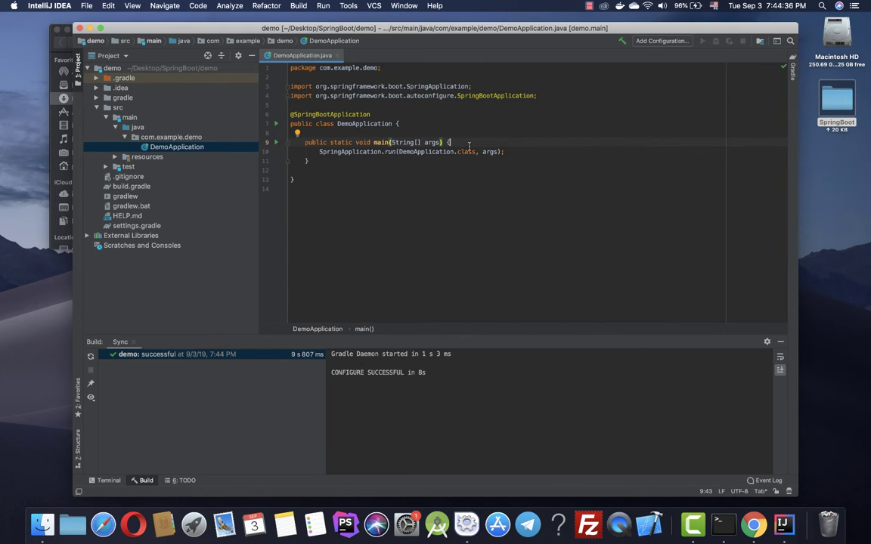
pyautogui.click(519, 155)
# - Expand the resources folder, check the contents of application.properties, and close that file
pyautogui.click(114, 157)
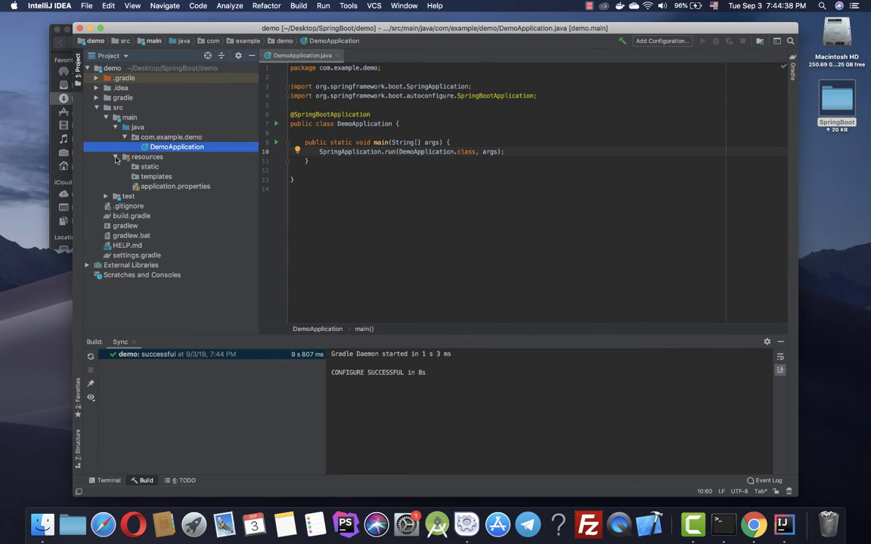
pyautogui.doubleClick(172, 186)
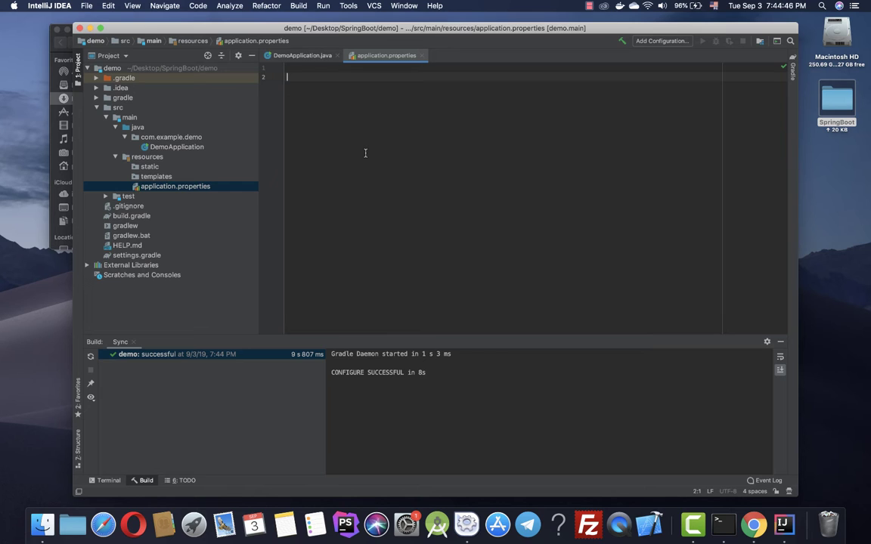
pyautogui.click(422, 56)
# - Run DemoApplication.main() from the DemoApplication class in the project tree
pyautogui.click(167, 148)
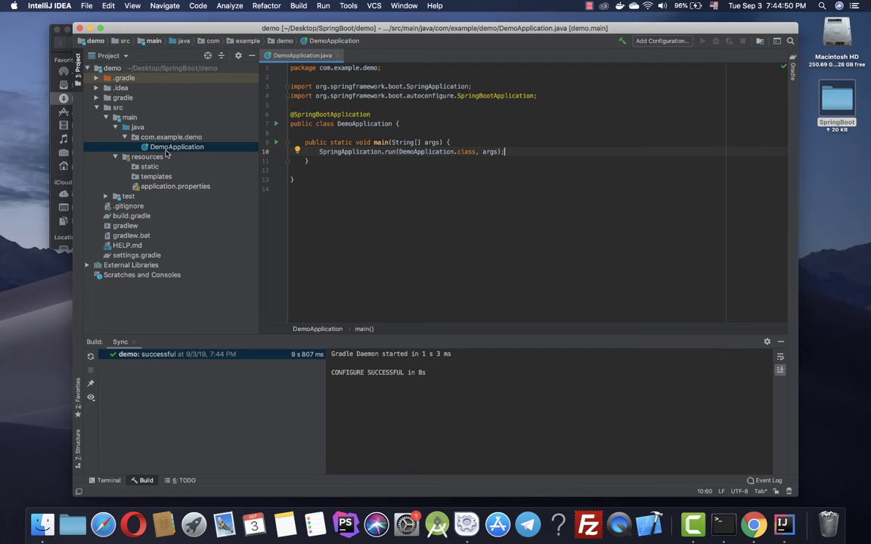
pyautogui.click(193, 148)
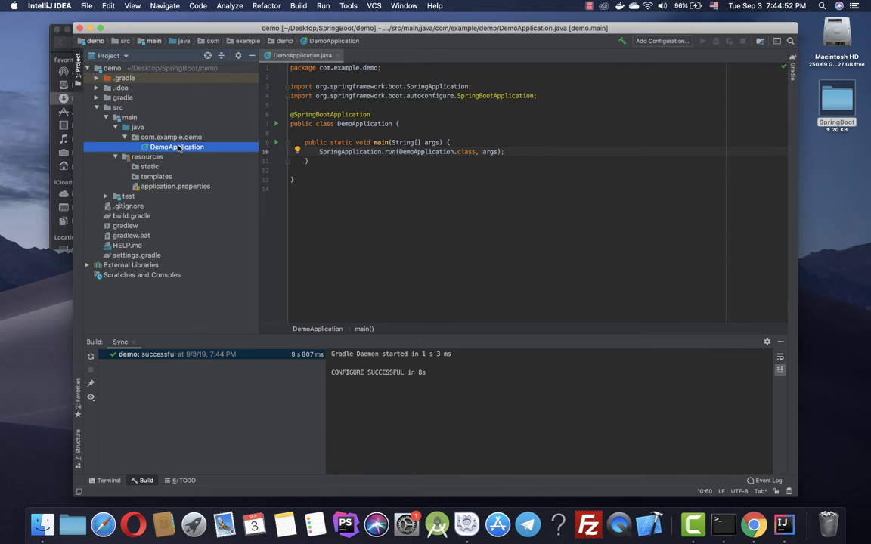
pyautogui.rightClick(179, 148)
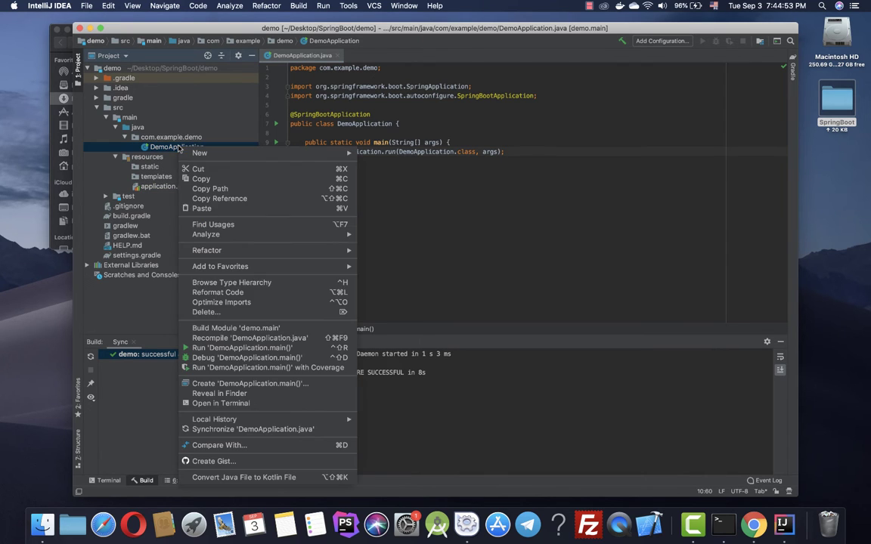
pyautogui.click(242, 348)
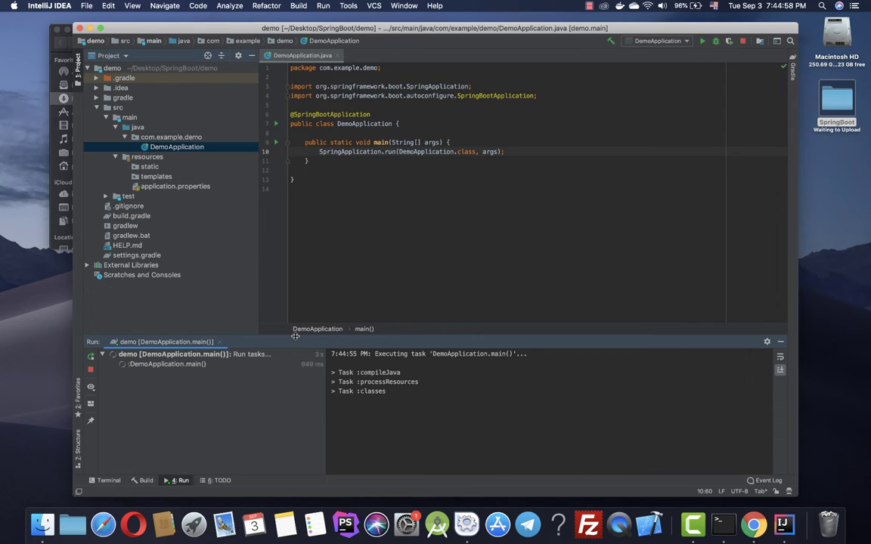
# - Enlarge the run output area and examine the DemoApplication startup log from its beginning through the failure description
pyautogui.moveTo(271, 337); pyautogui.dragTo(322, 240)
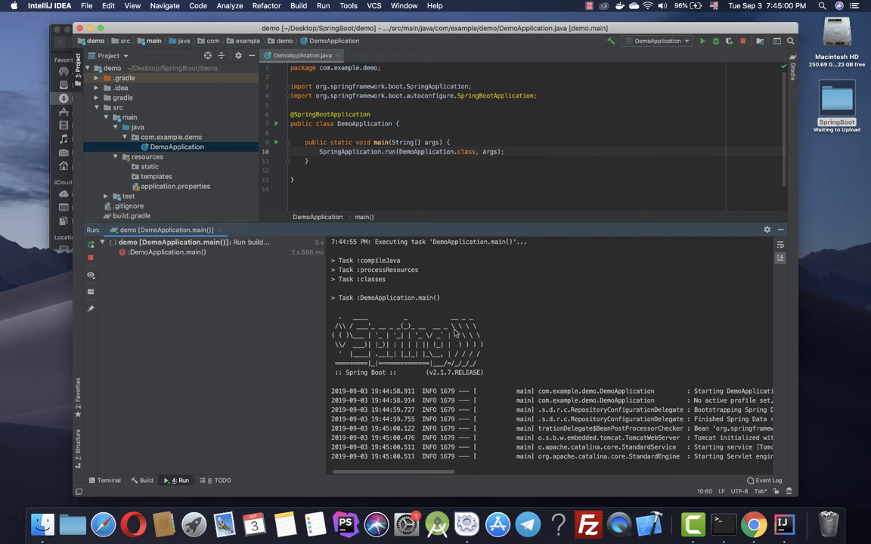
pyautogui.click(224, 242)
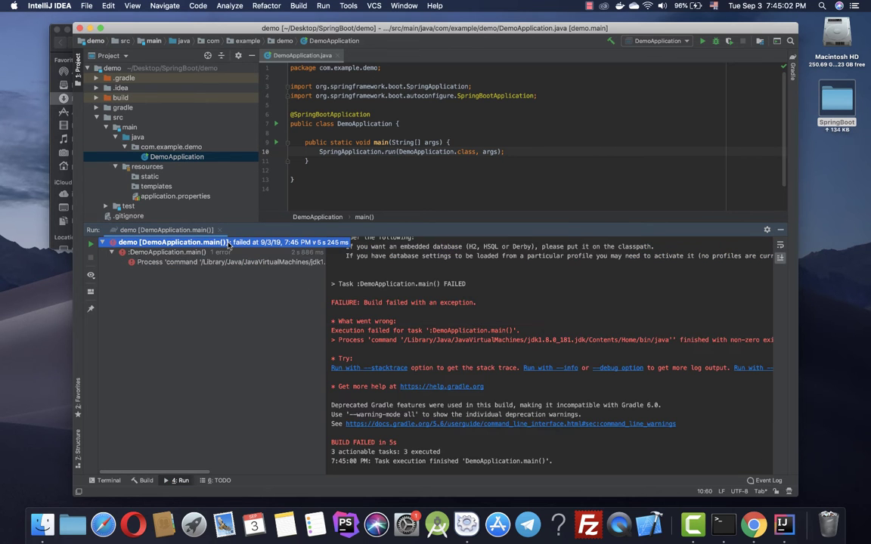
pyautogui.scroll(10, 491, 332)
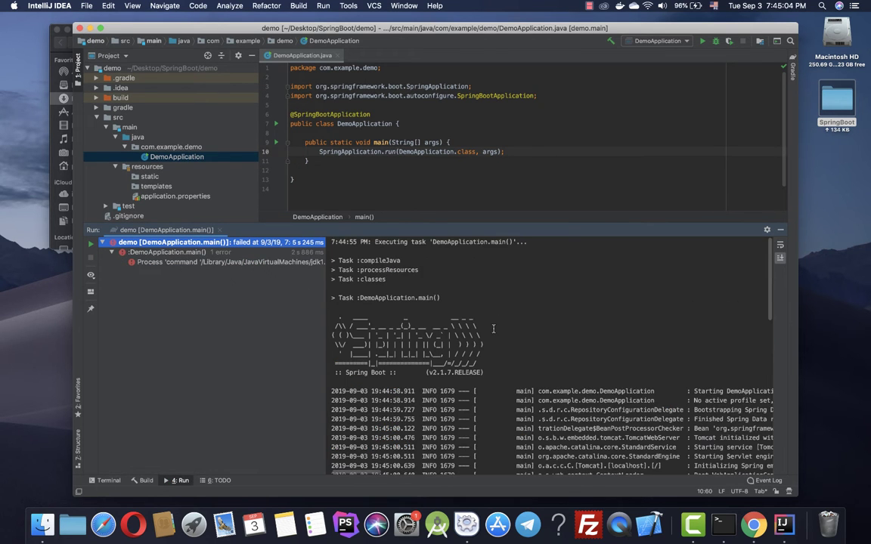
pyautogui.scroll(-5, 483, 341)
pyautogui.scroll(-1, 480, 342)
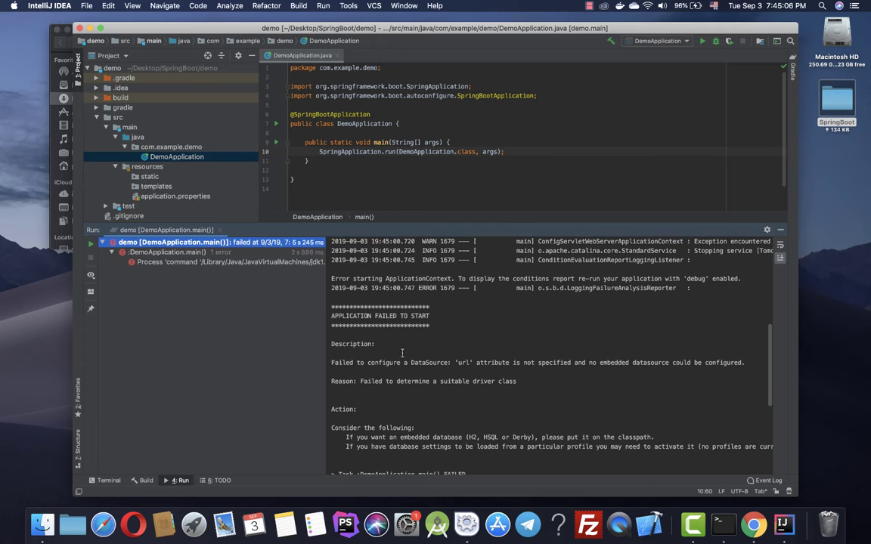